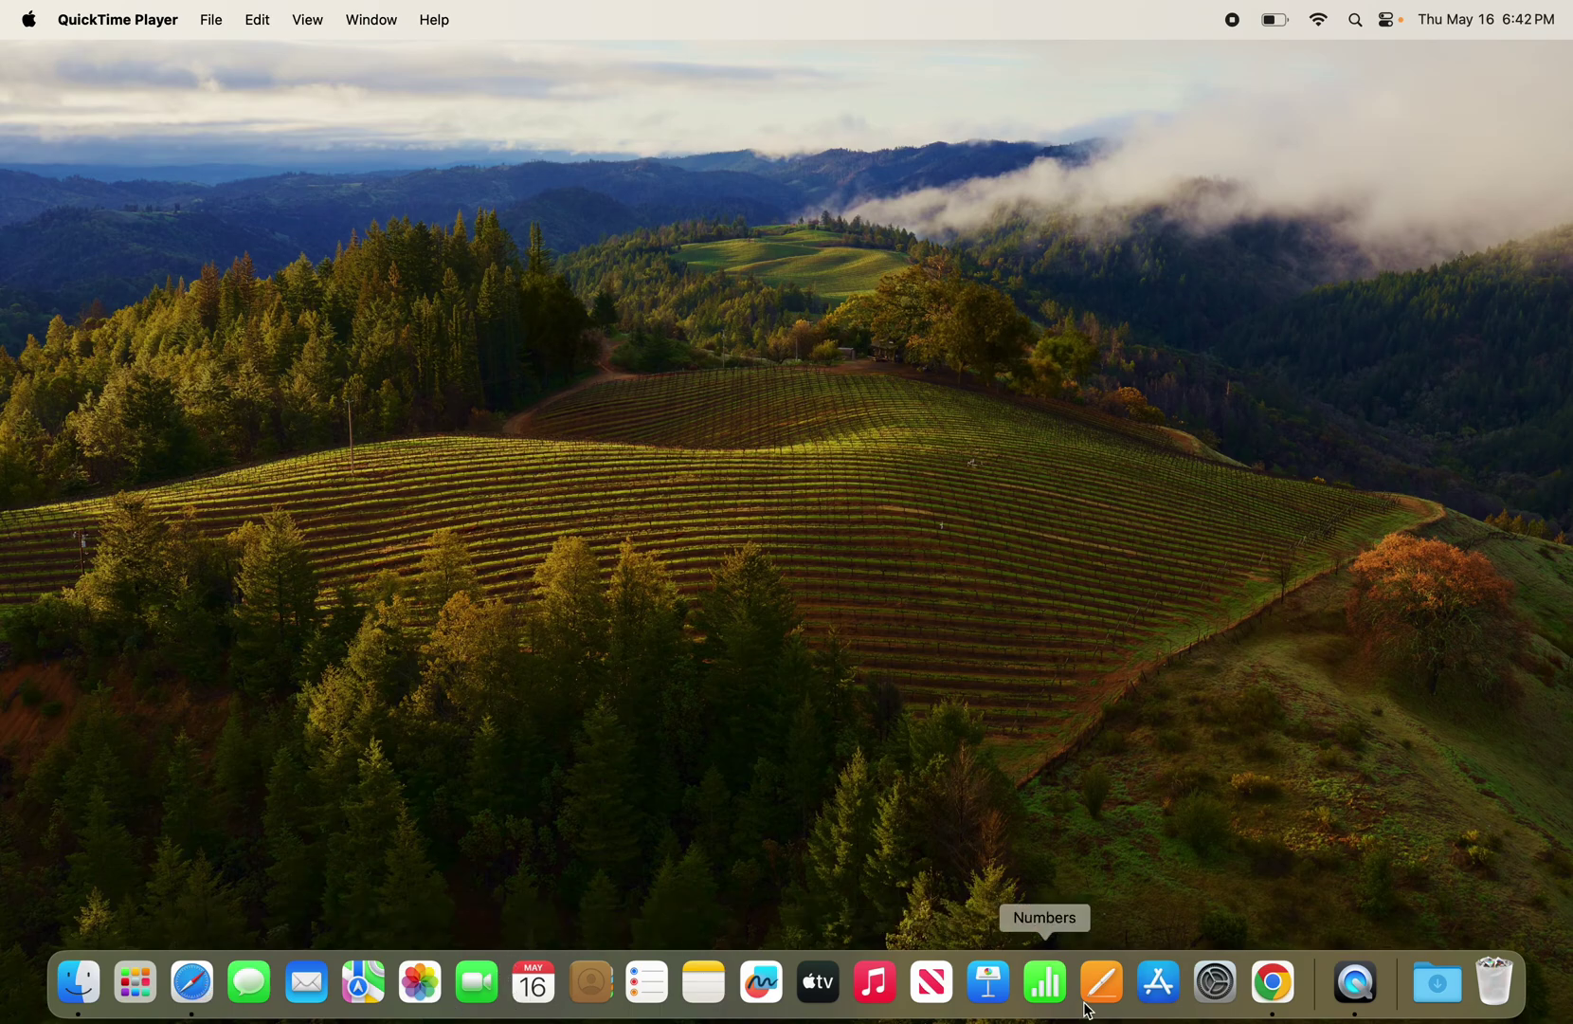
Step: Open roblox.com in full-screen Chrome, then go from the profile to the Creator Hub
click(1272, 982)
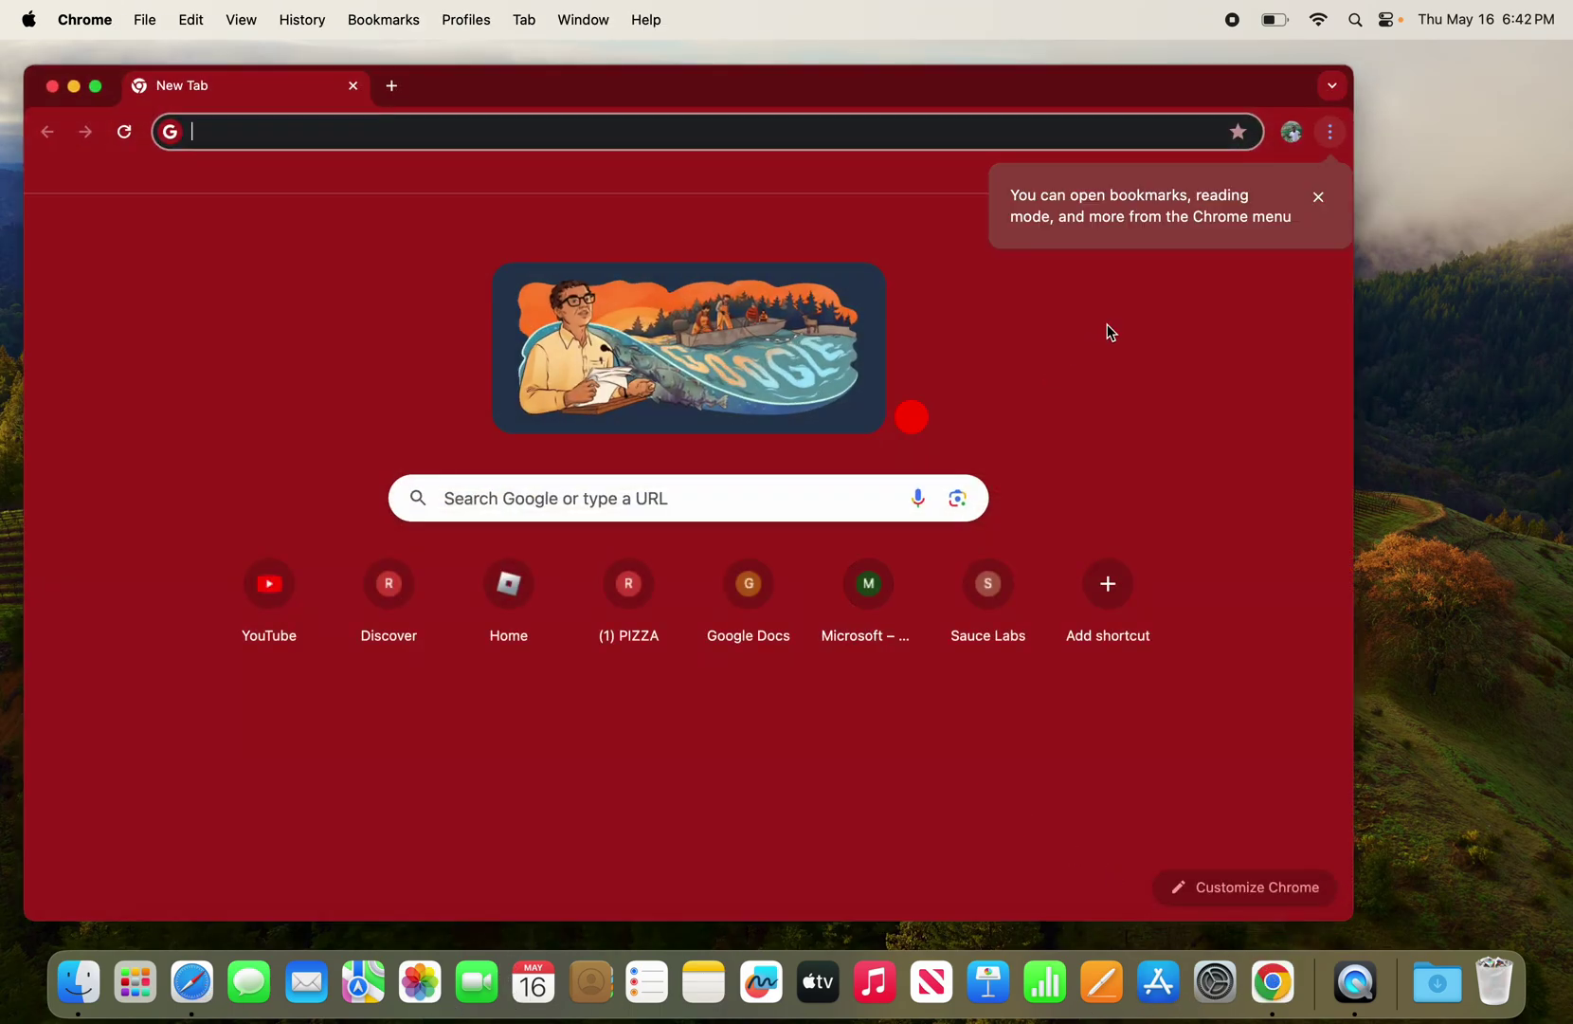
click(95, 85)
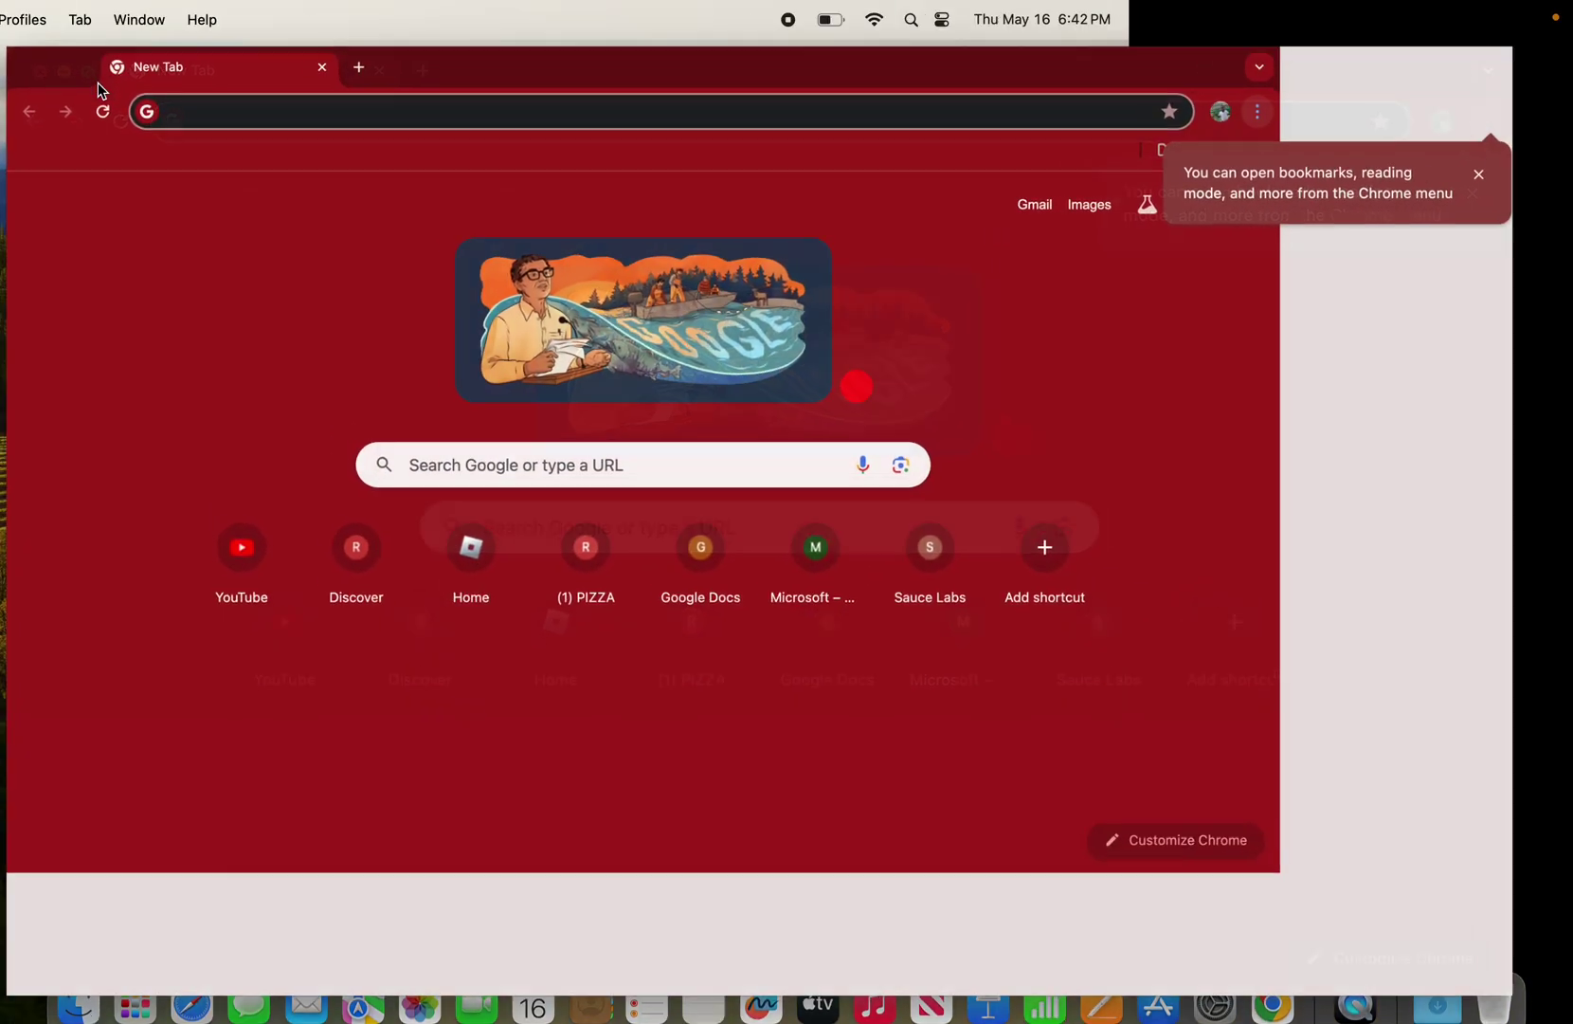
click(269, 107)
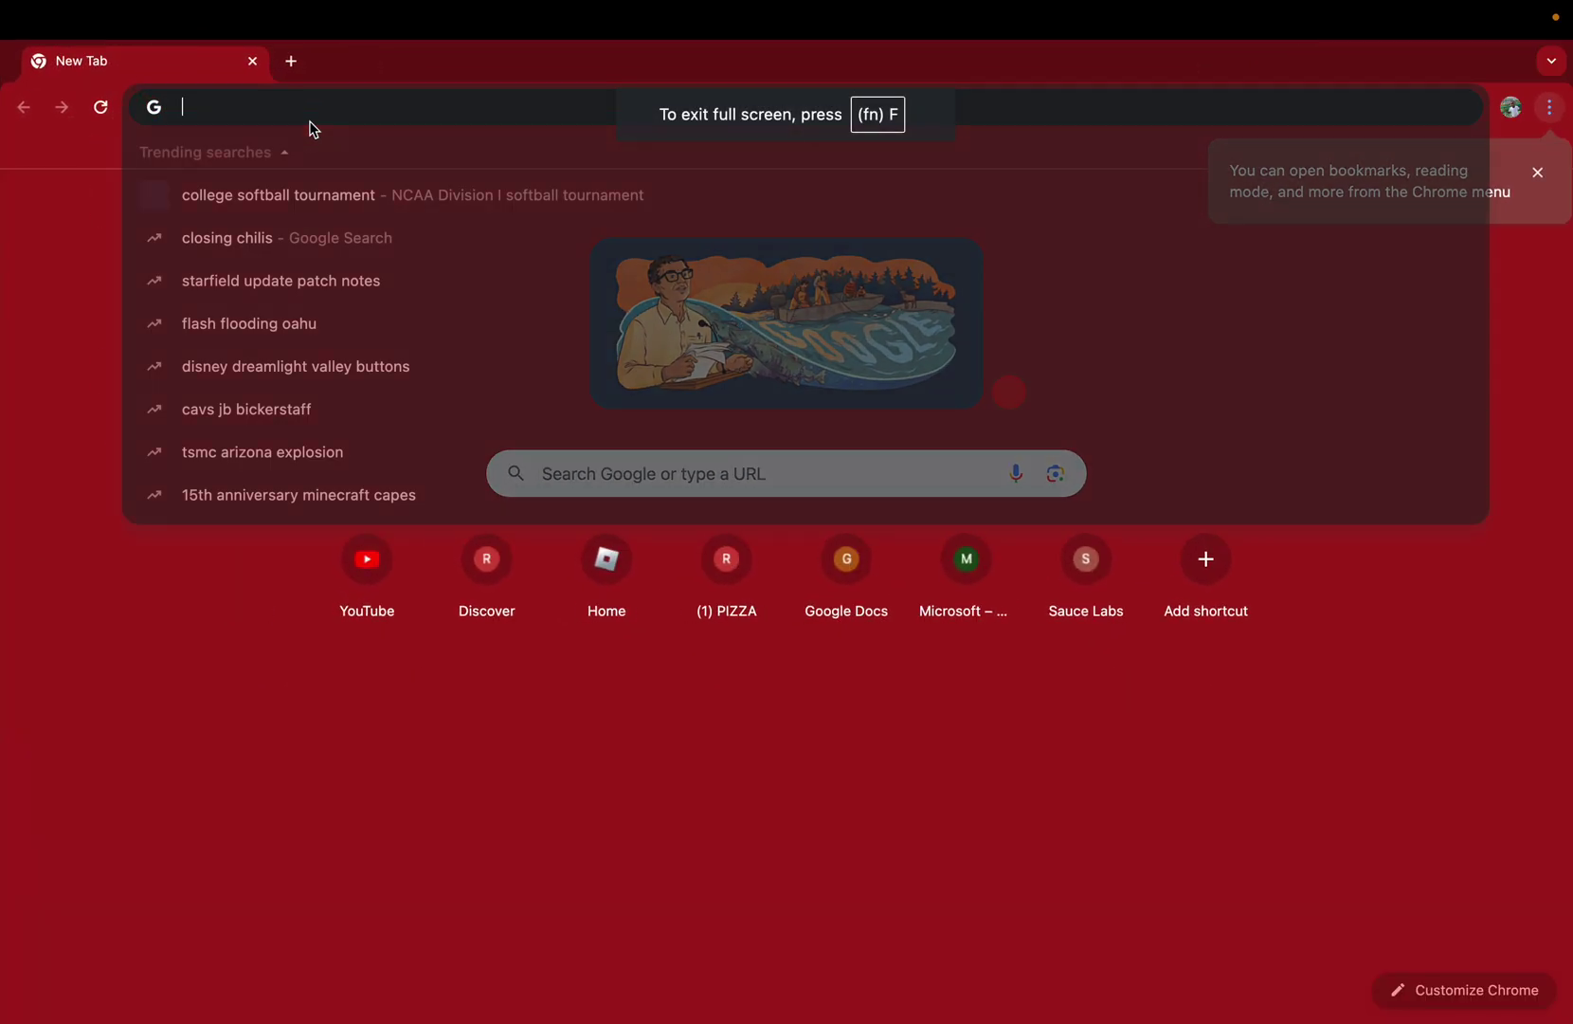
text(roblox)
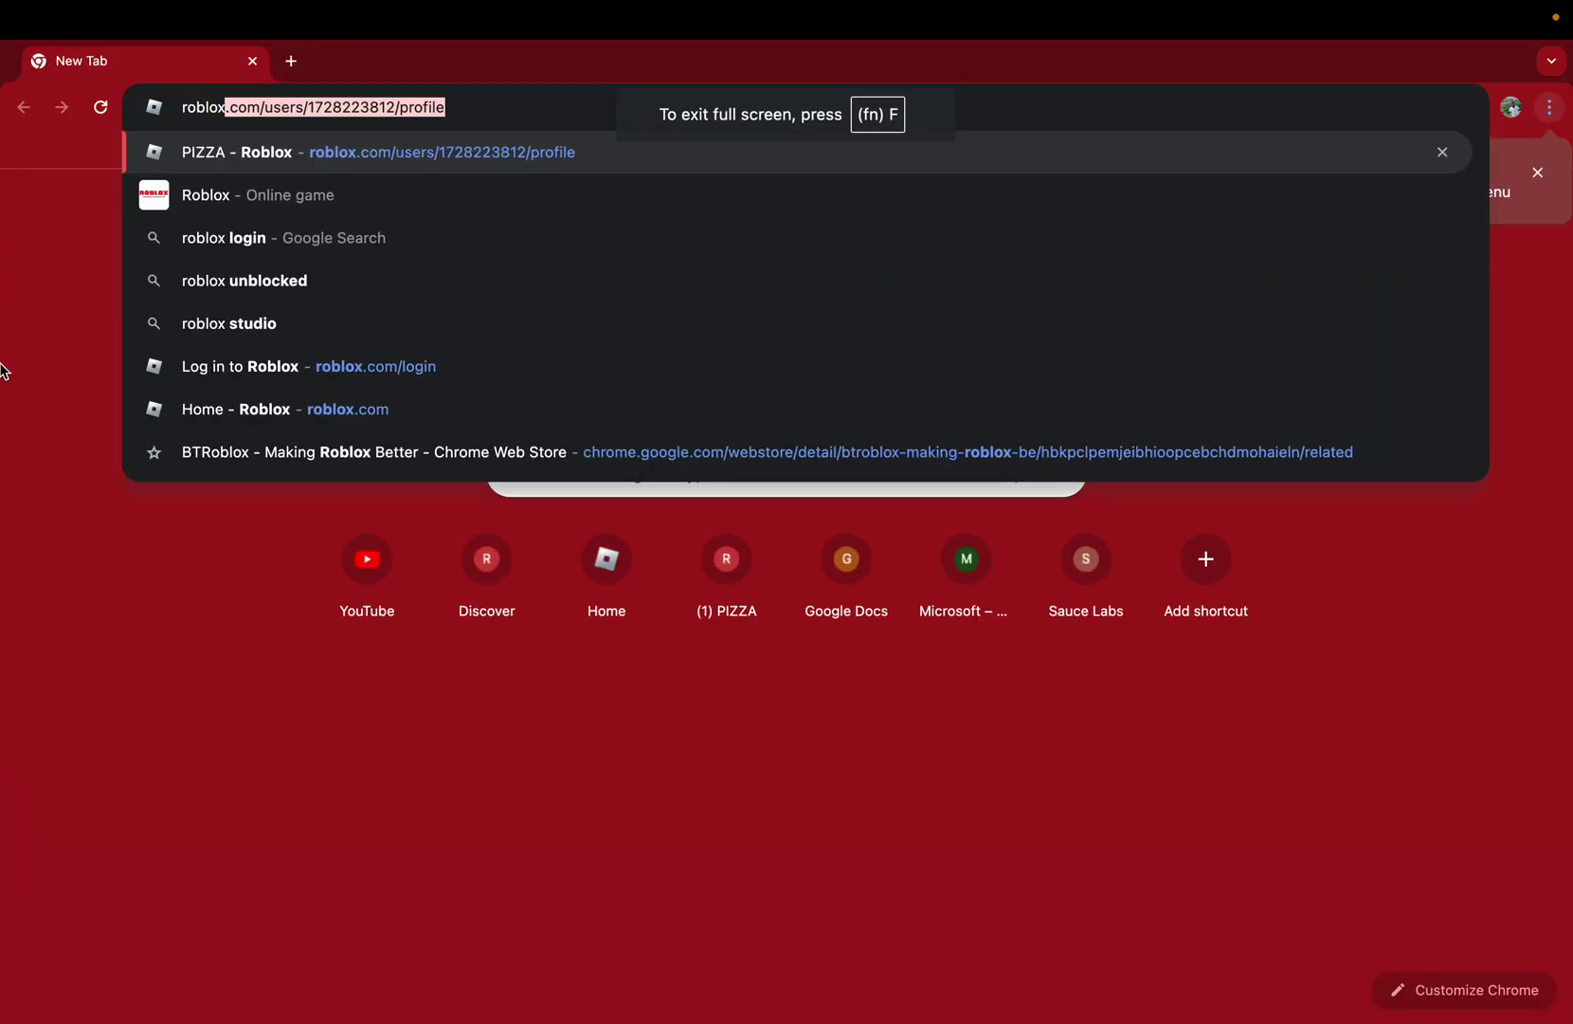
text(.c)
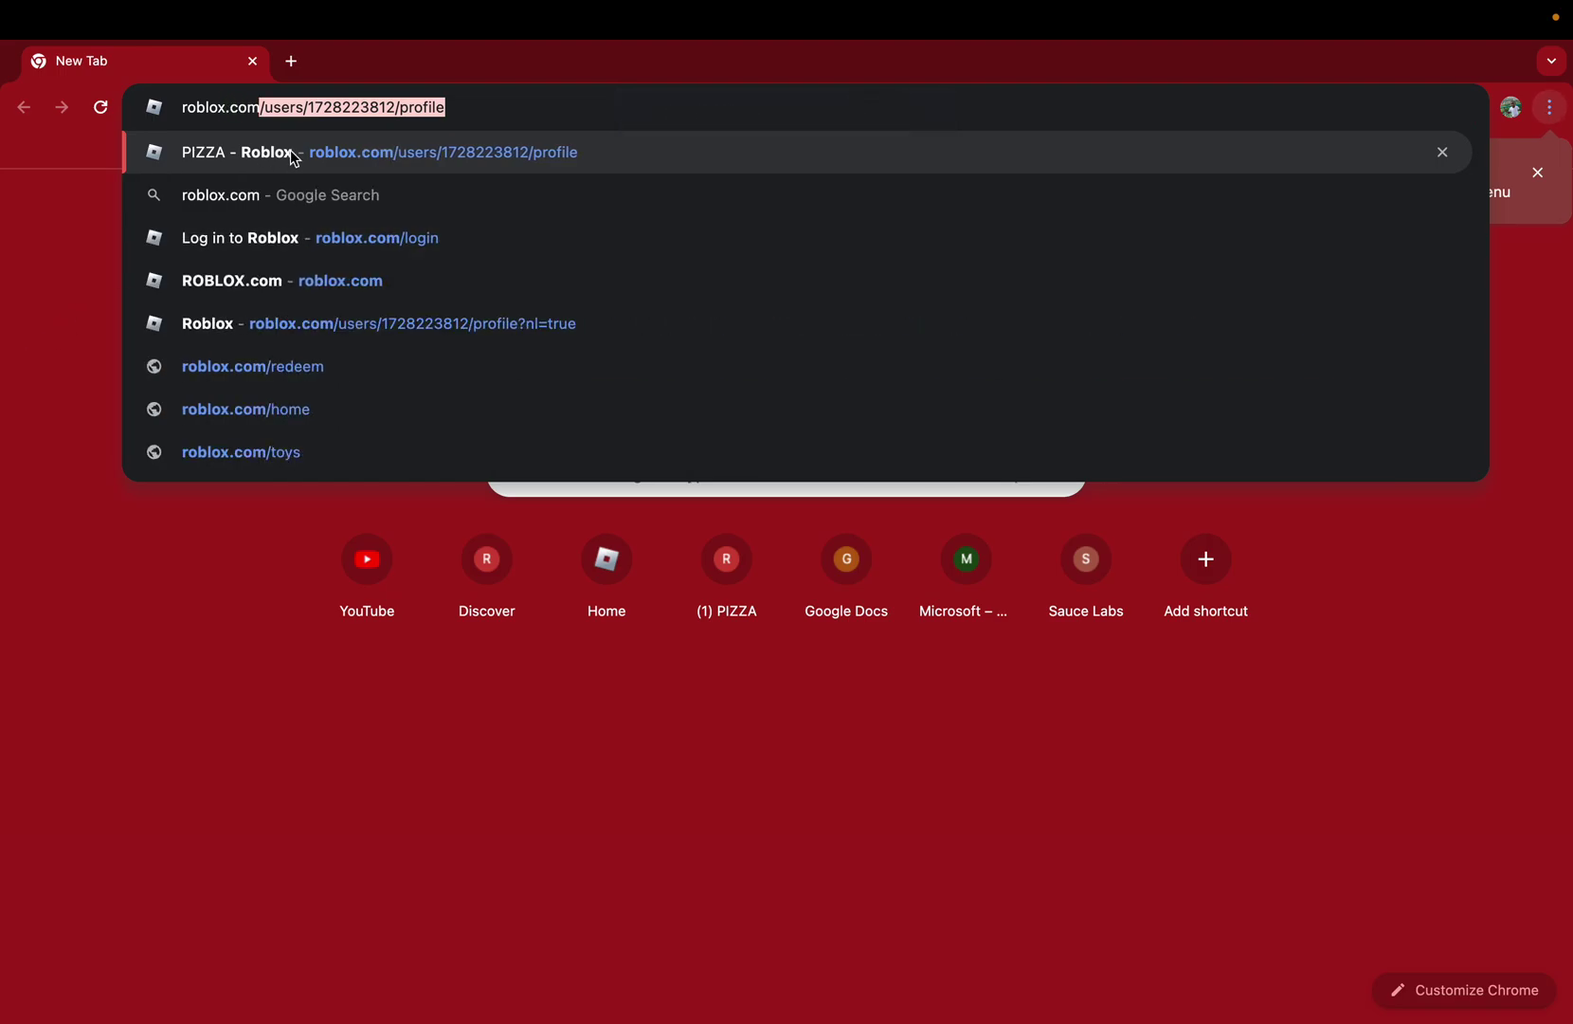
text(om)
key(Return)
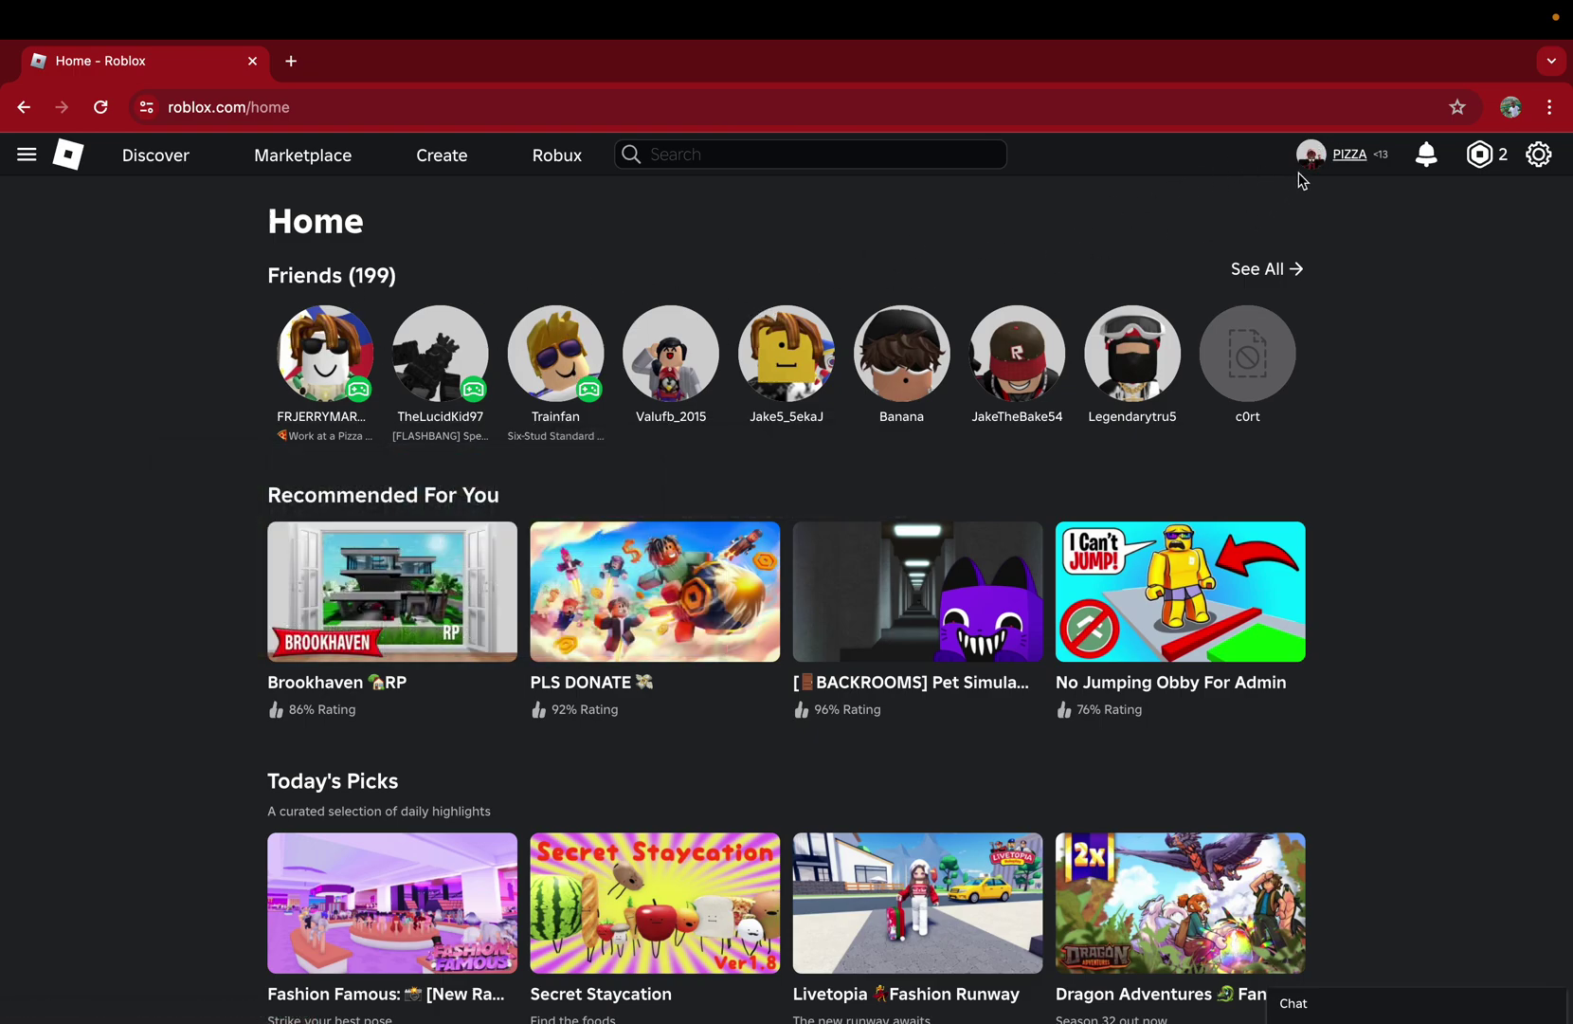
click(1329, 145)
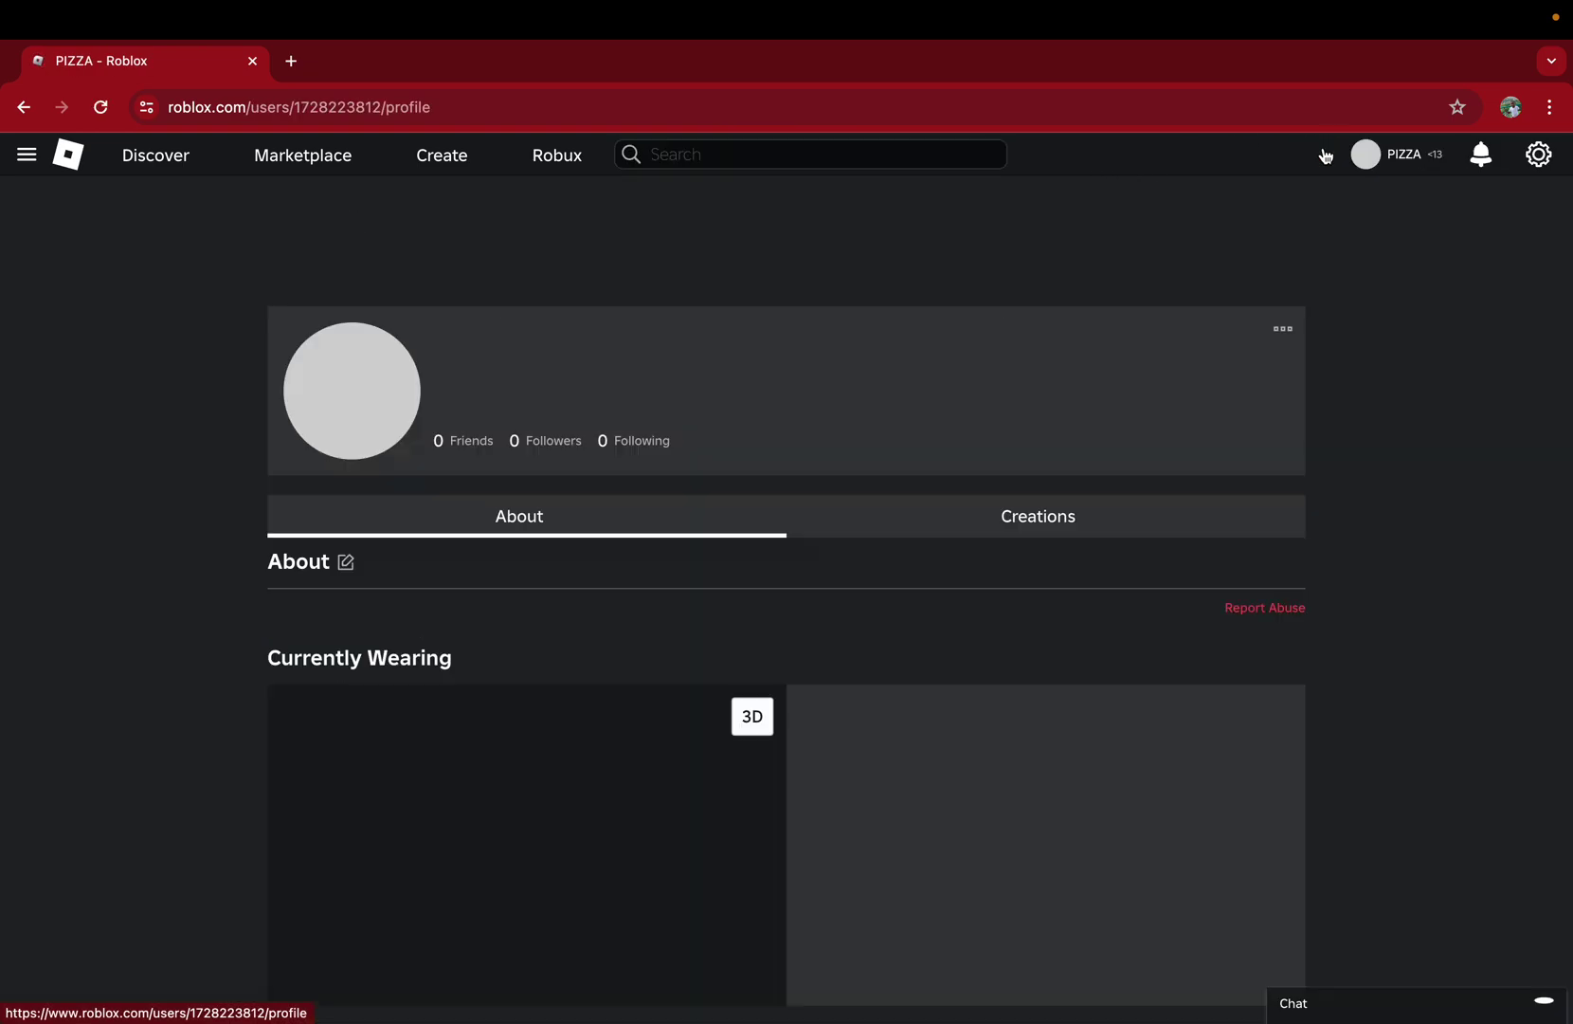
click(441, 155)
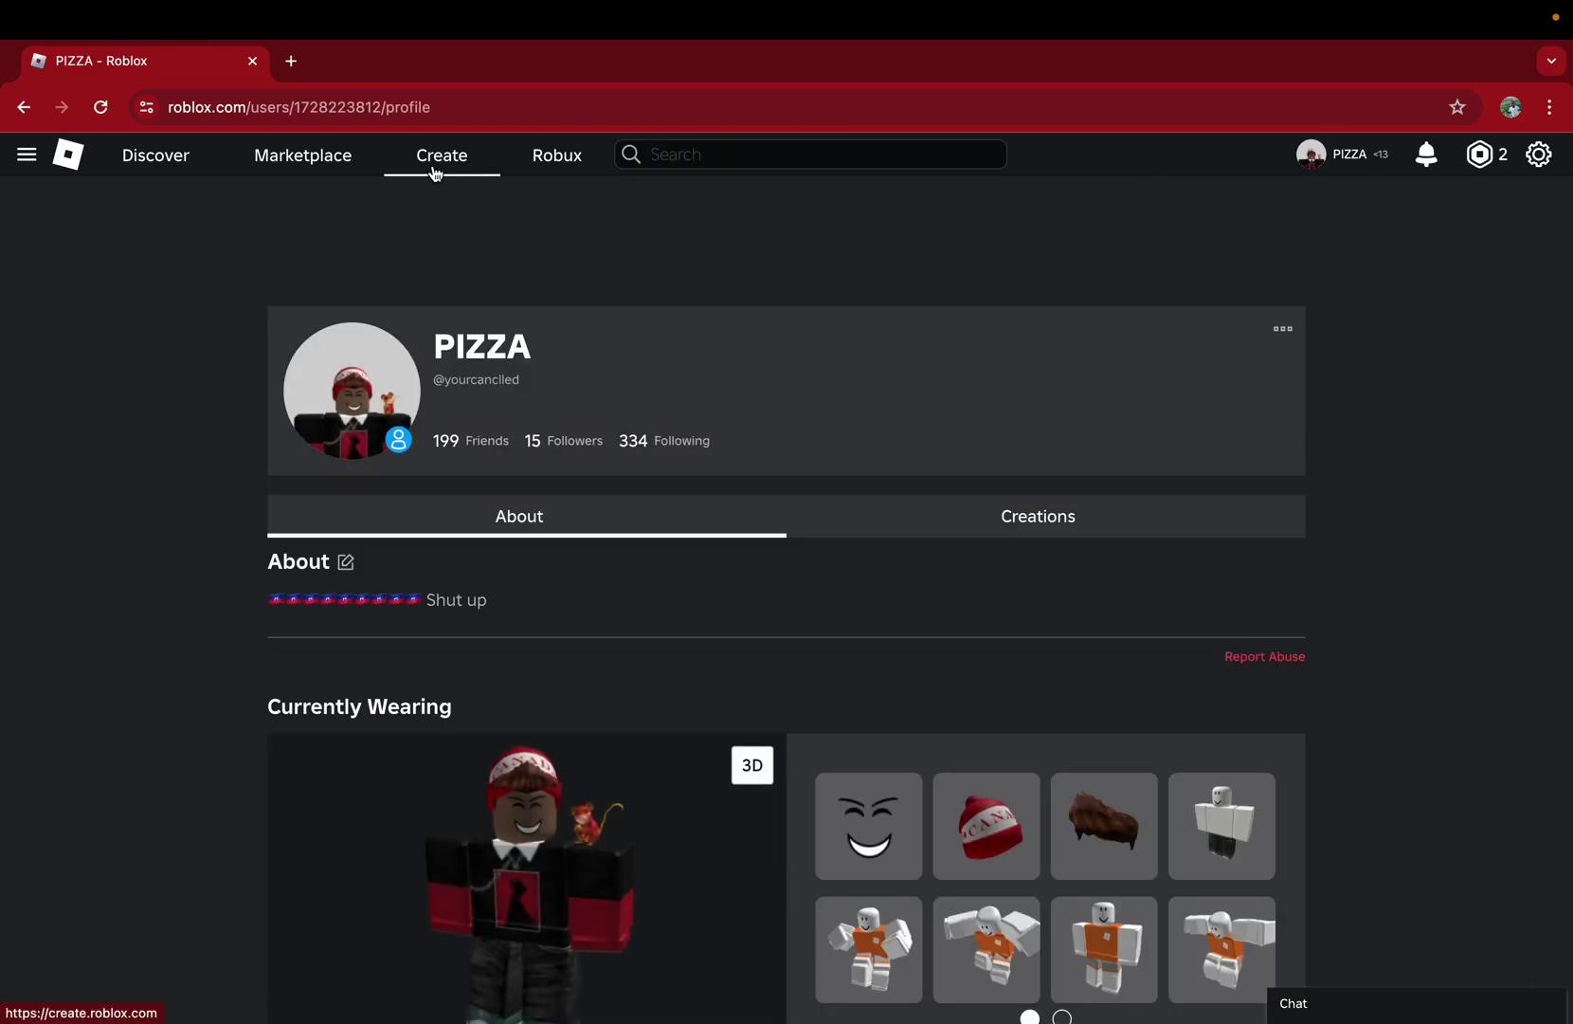
Step: Start a new experience from Creations and download RobloxStudio.dmg from the popup
click(173, 385)
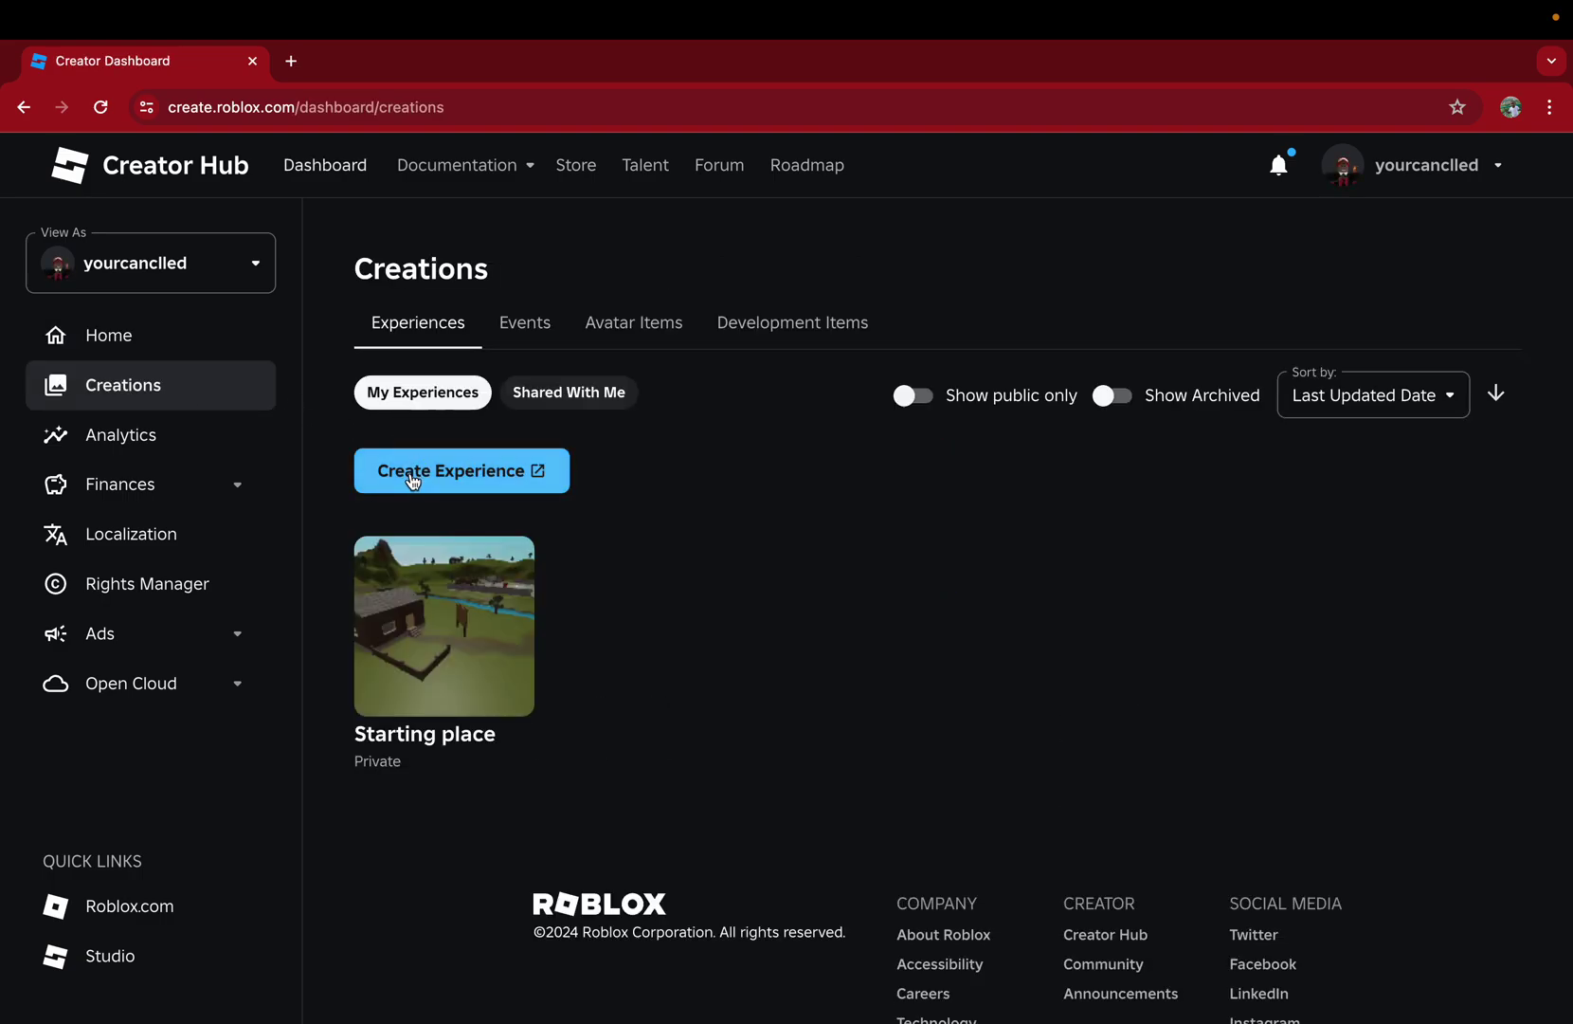
click(411, 477)
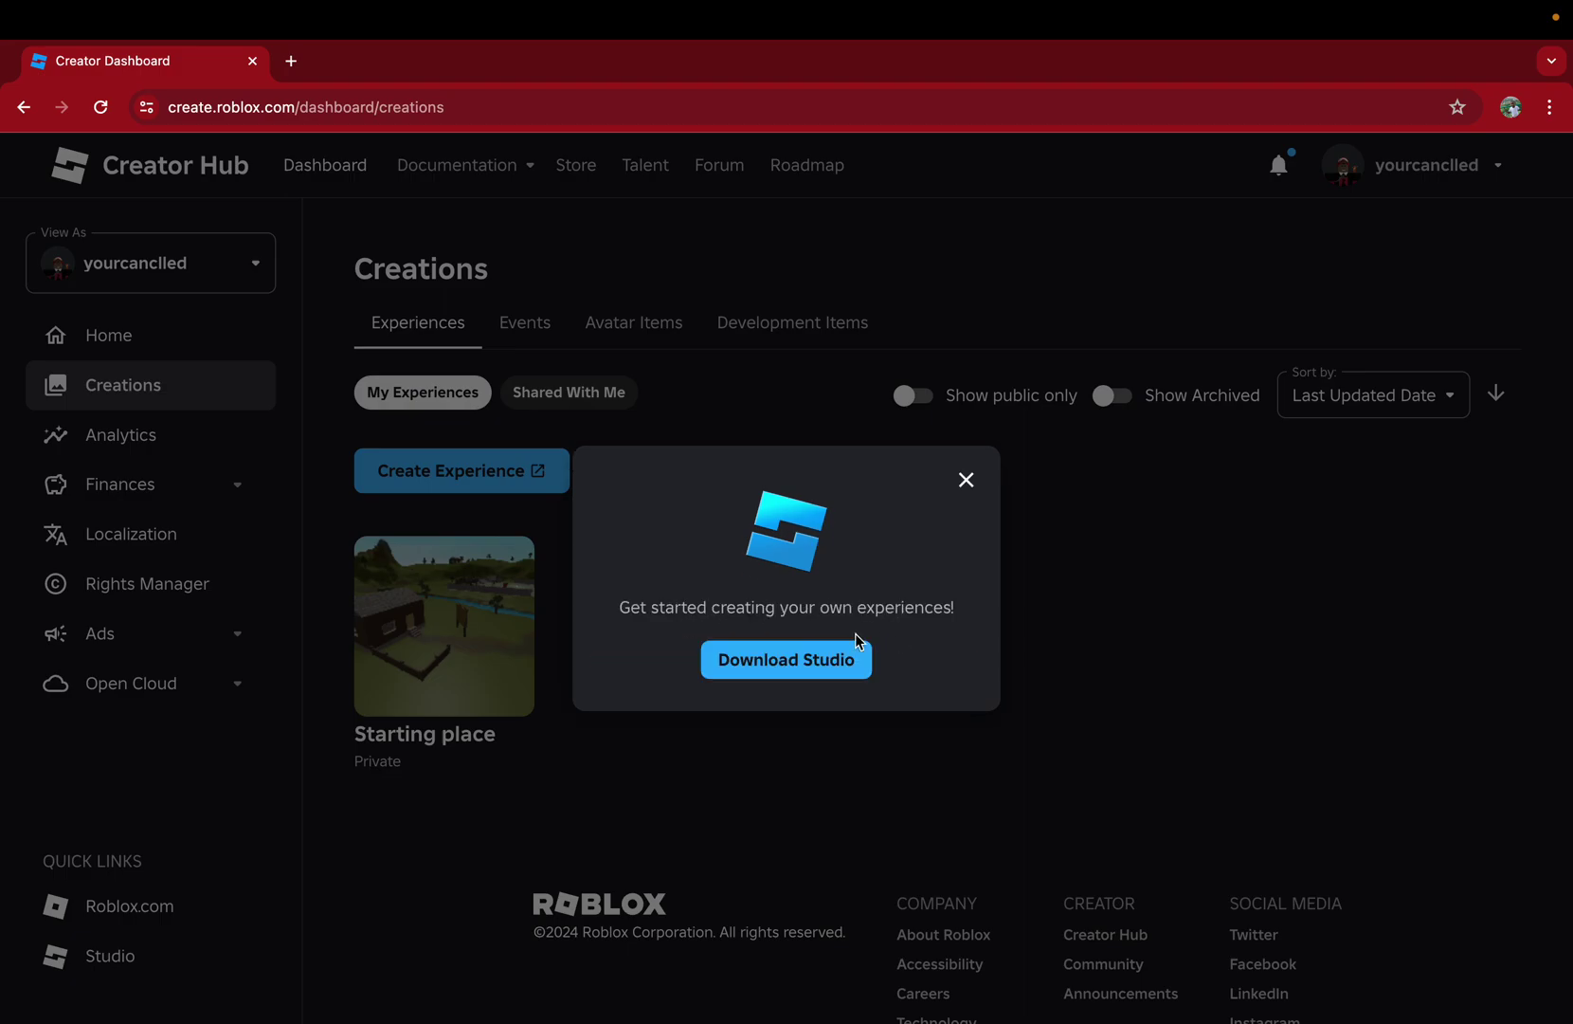
click(811, 661)
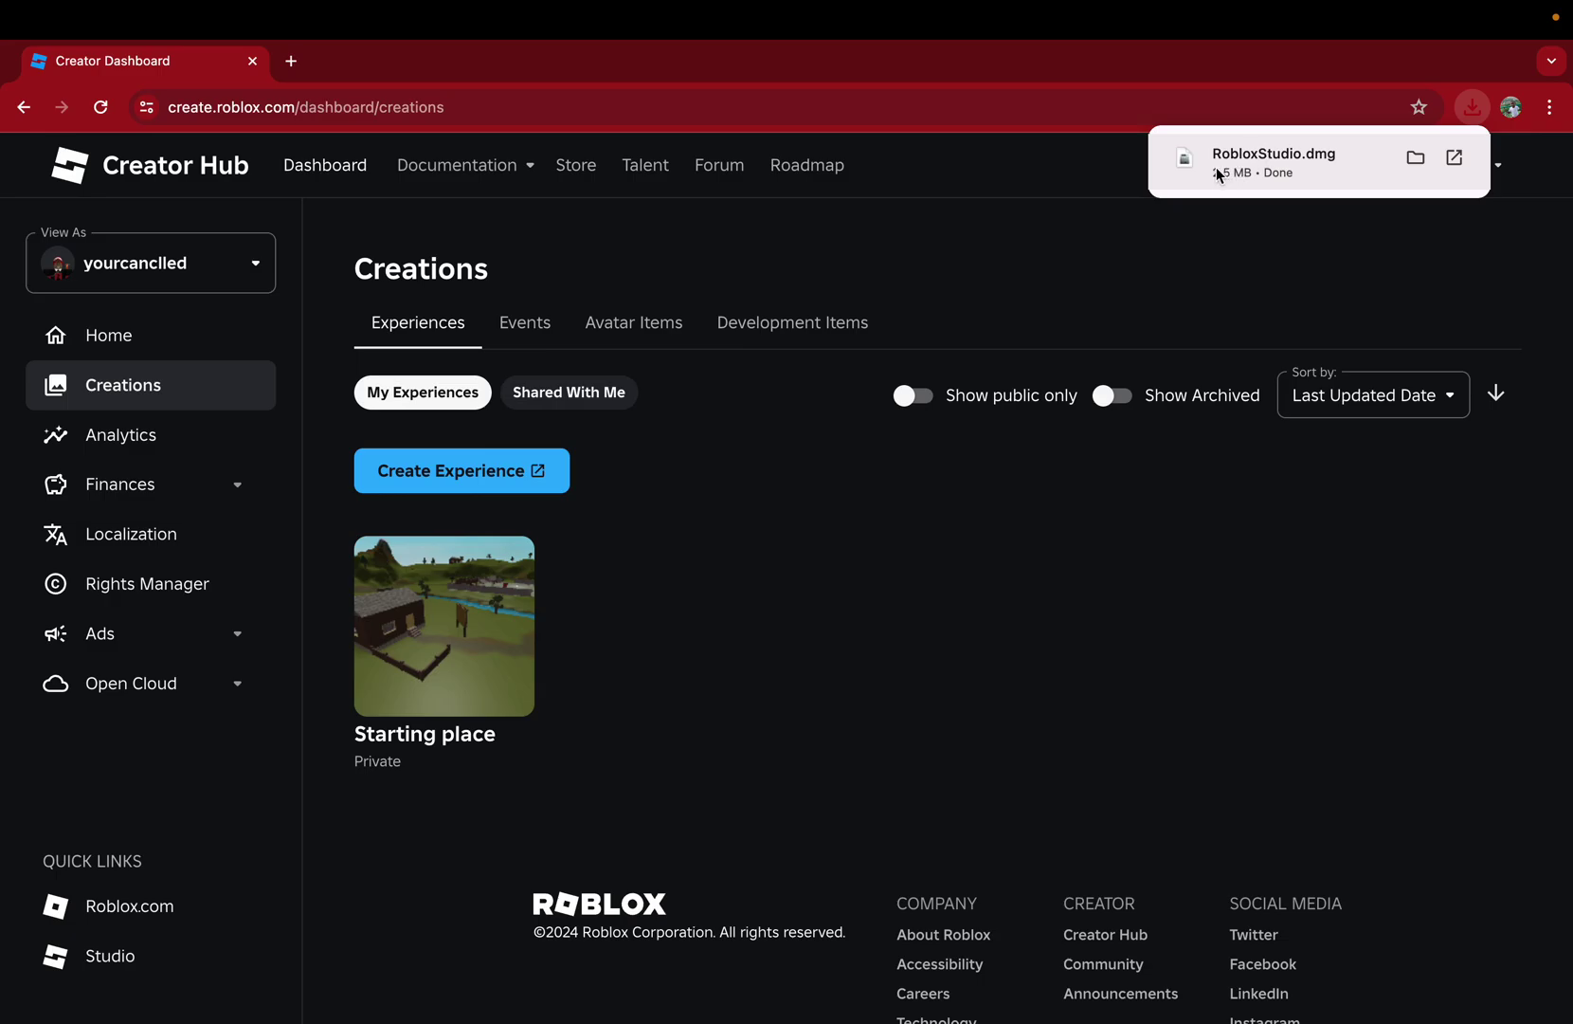
Step: Open the RobloxStudioInstaller disk image, launch the installer, and authorize installing Rosetta
click(1189, 158)
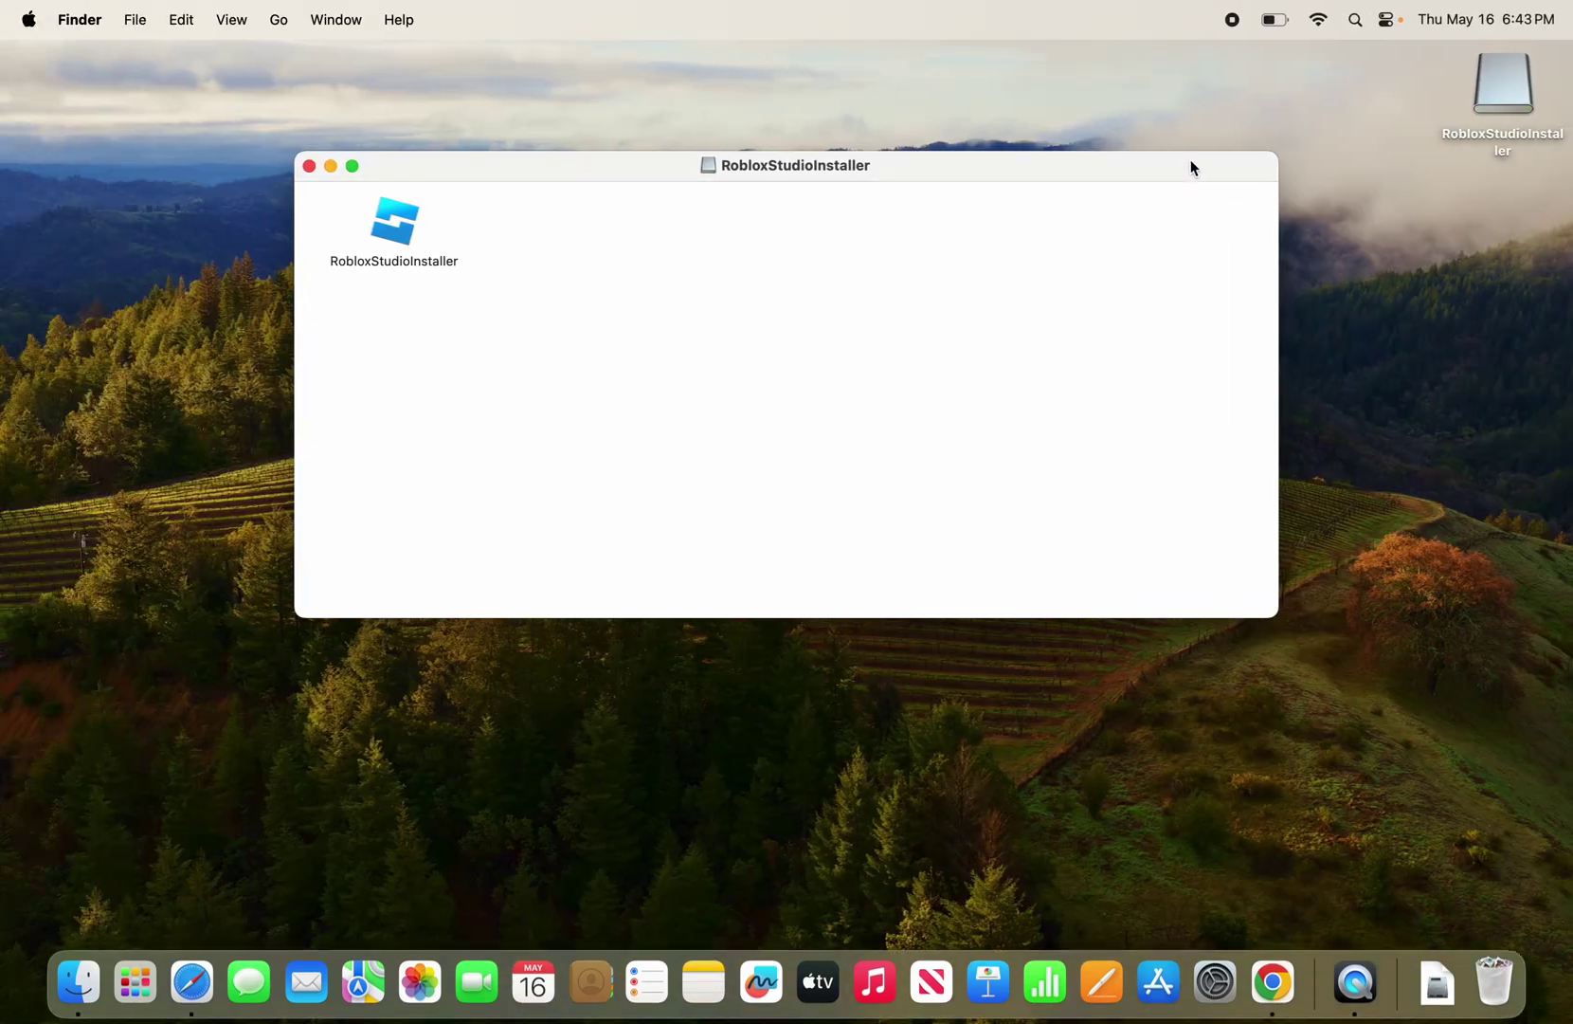
click(402, 235)
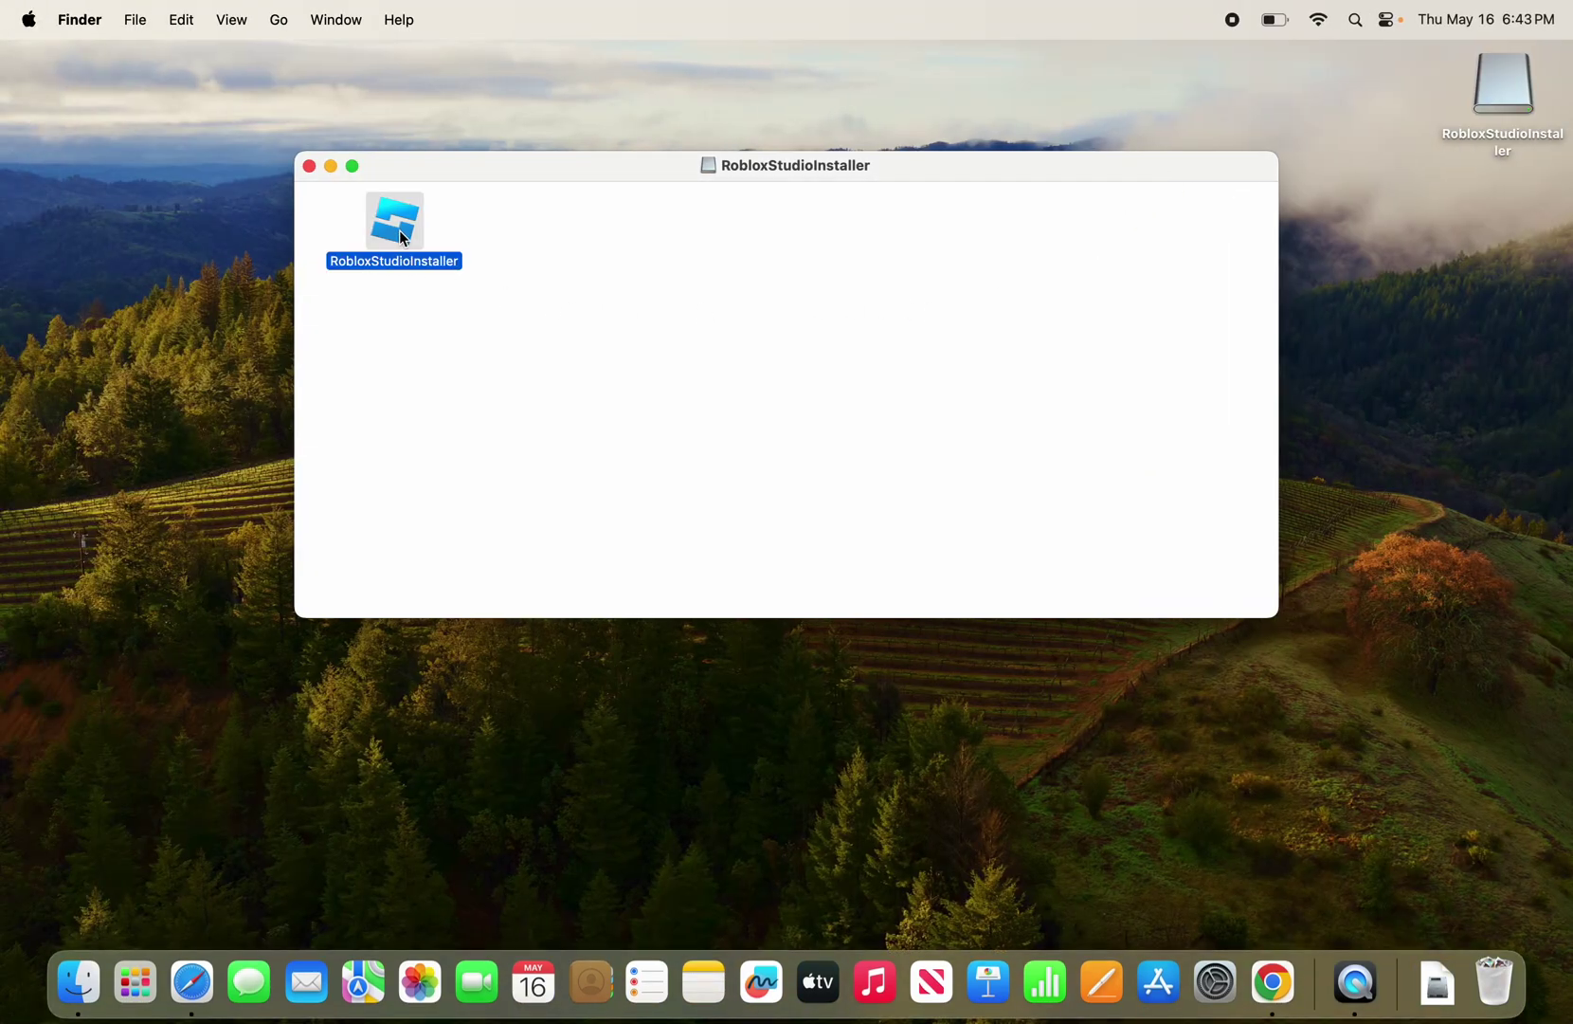
double_click(402, 235)
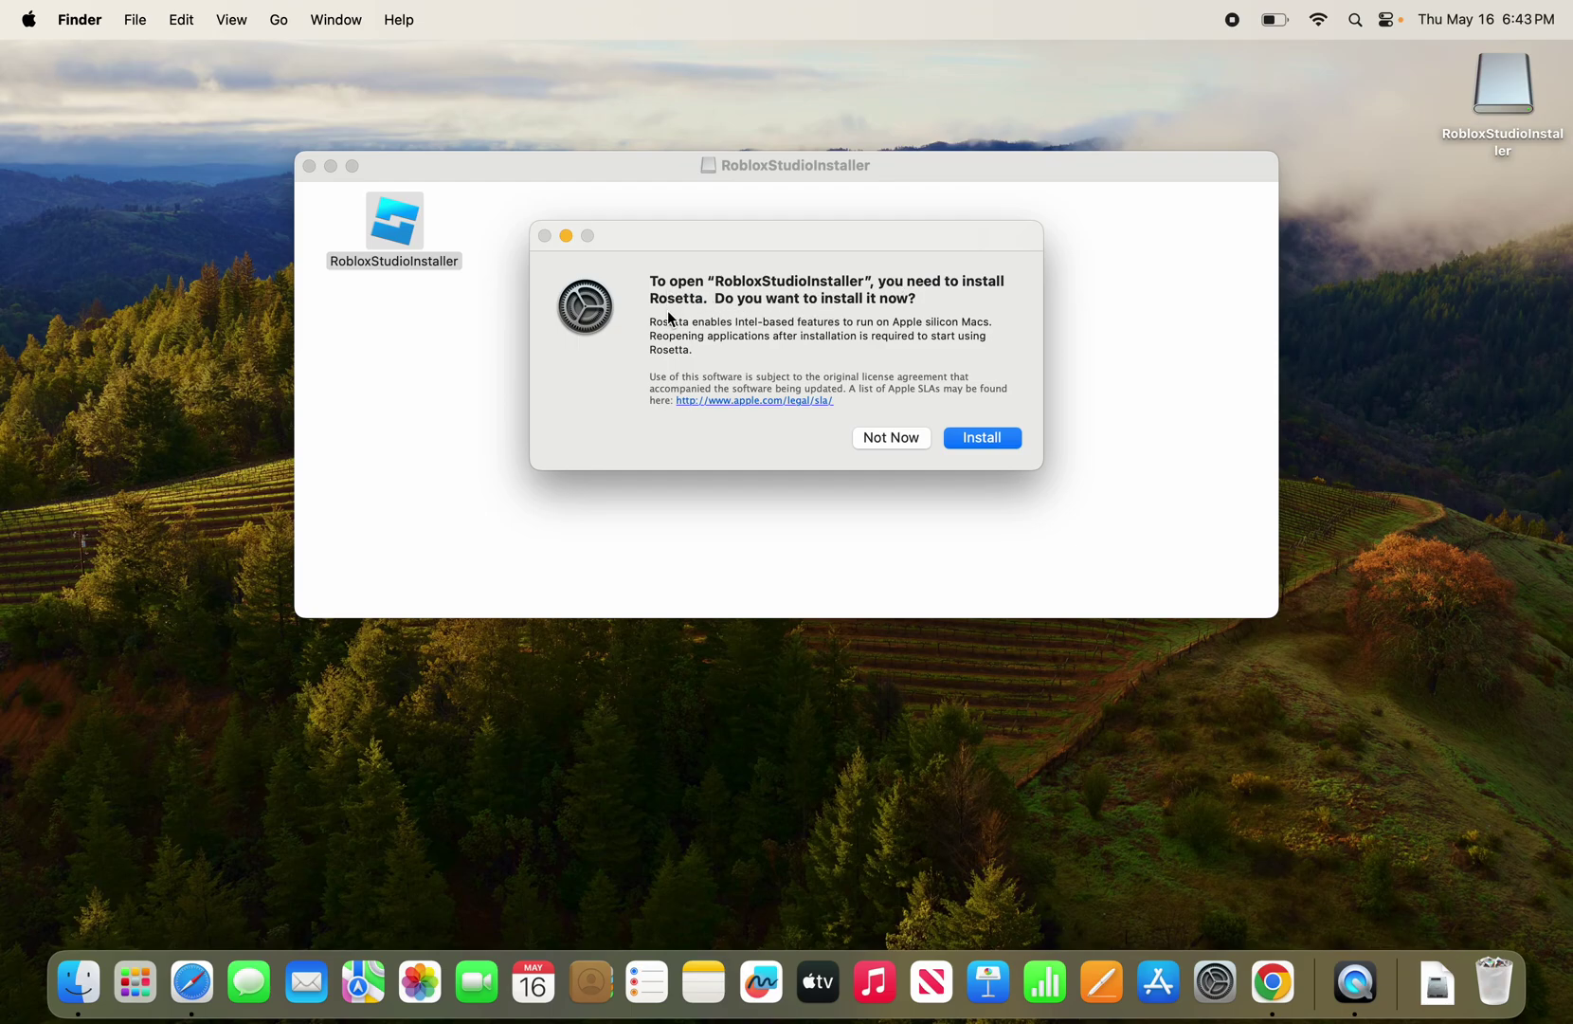
click(993, 442)
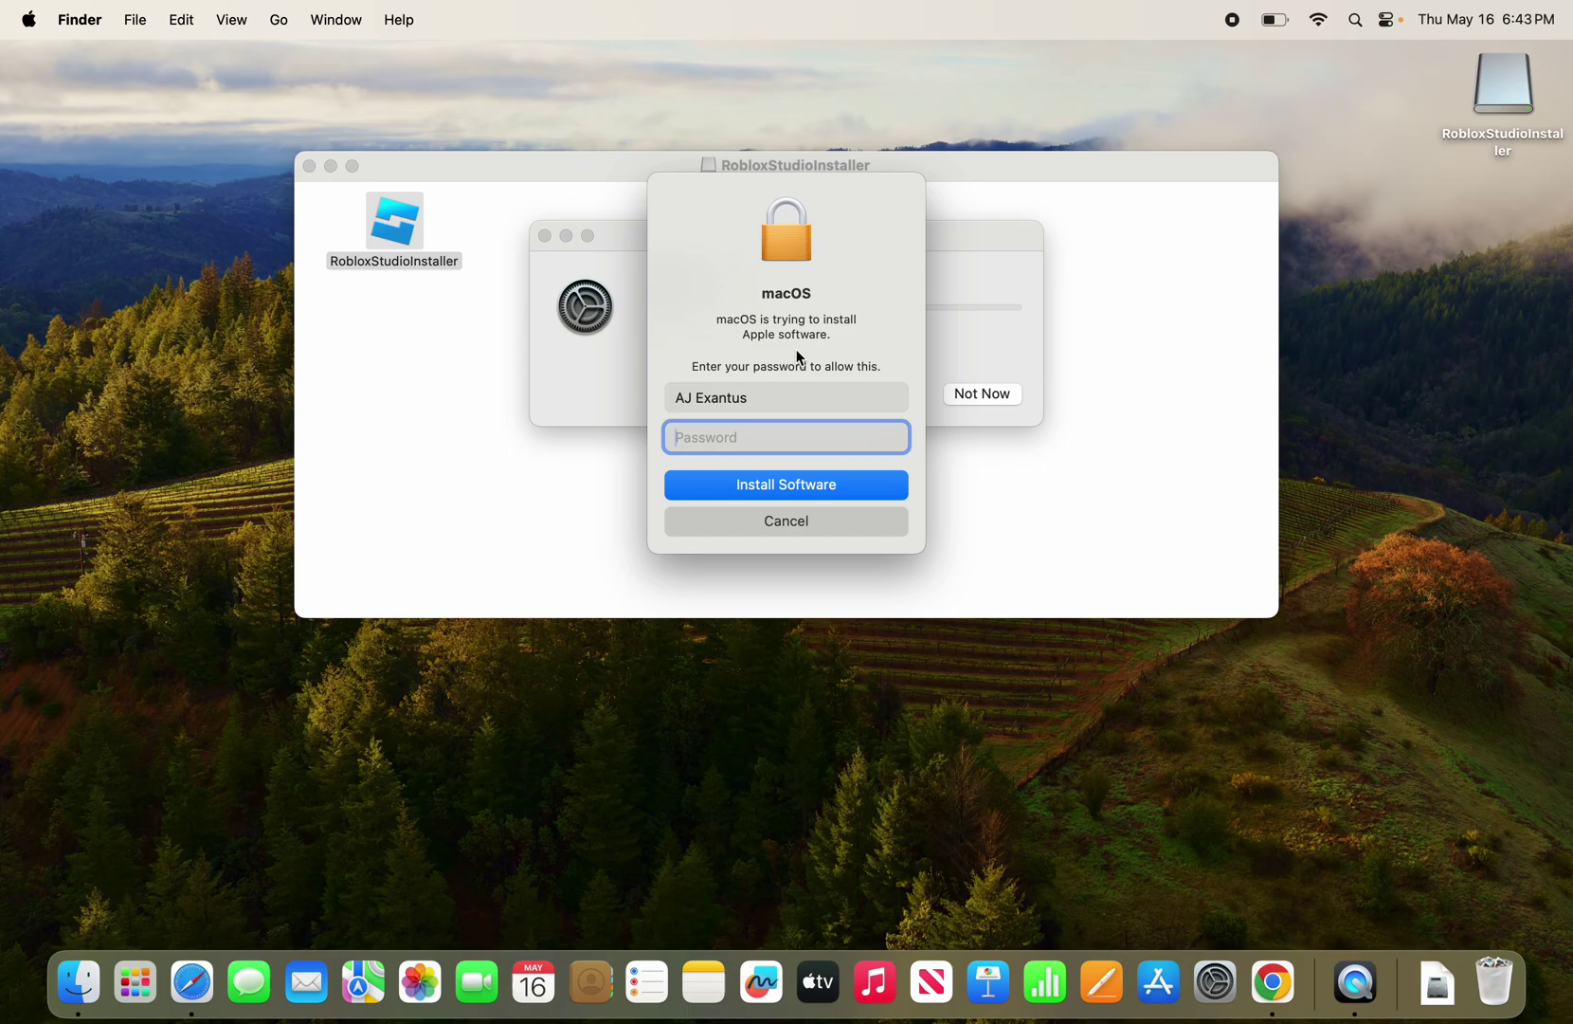
text(•)
text(•)
click(896, 487)
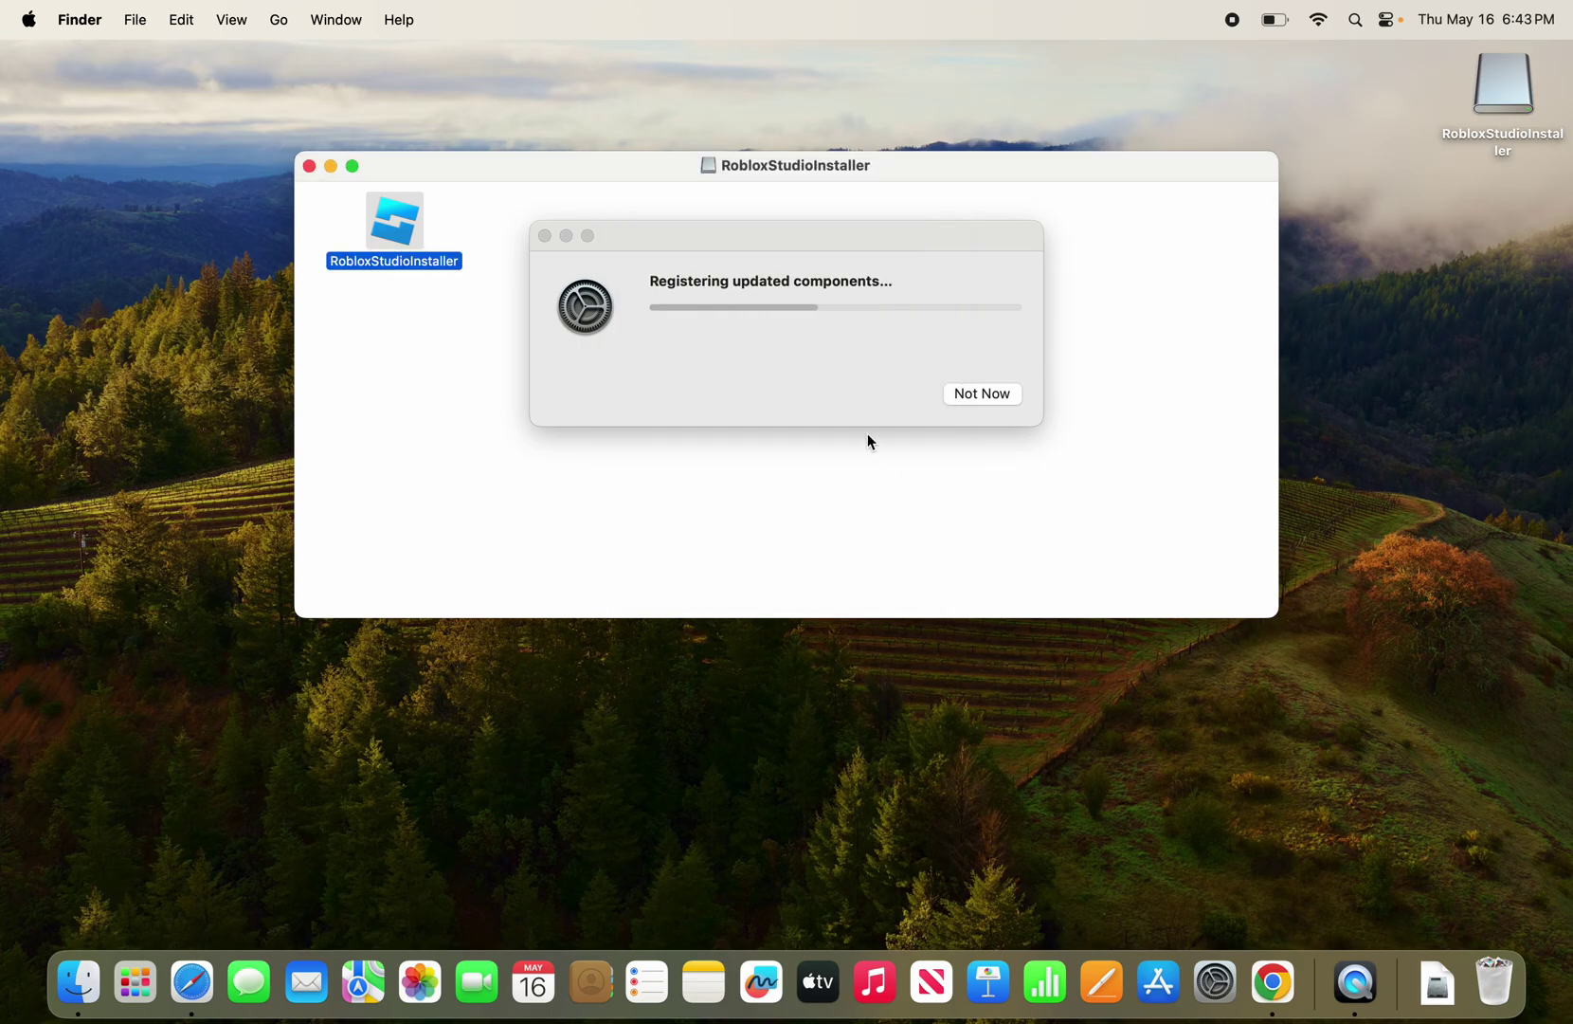
click(966, 393)
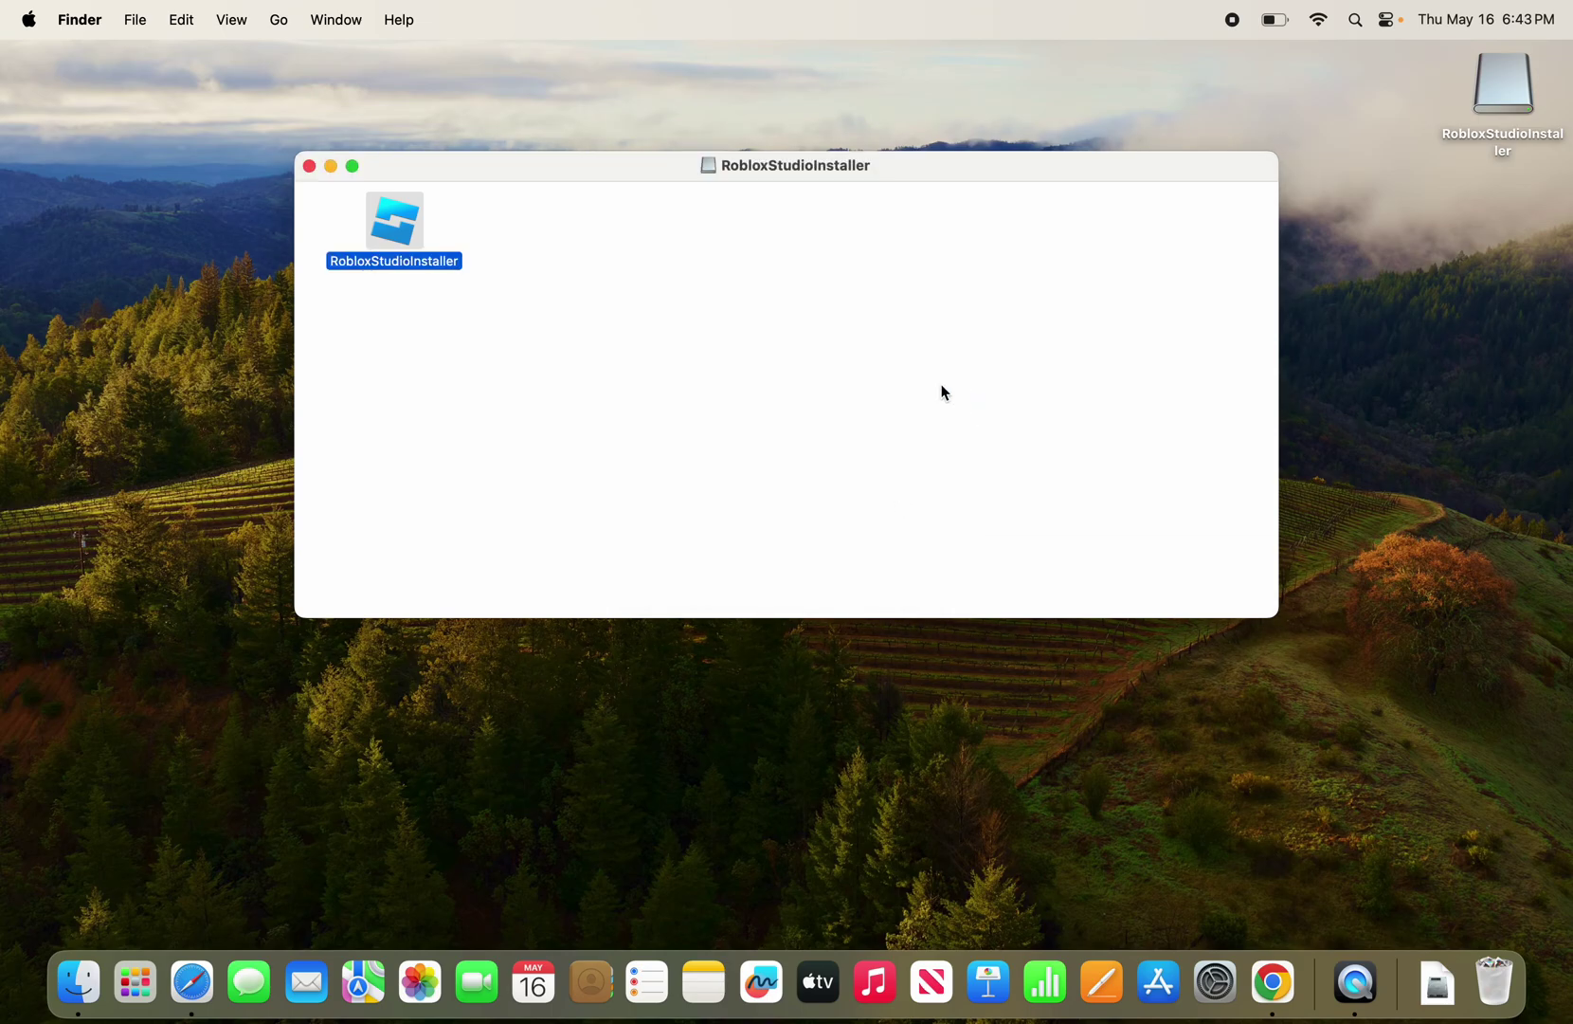
Step: Launch RobloxStudioInstaller, allow the downloaded app to open, and close the disk image window
double_click(391, 234)
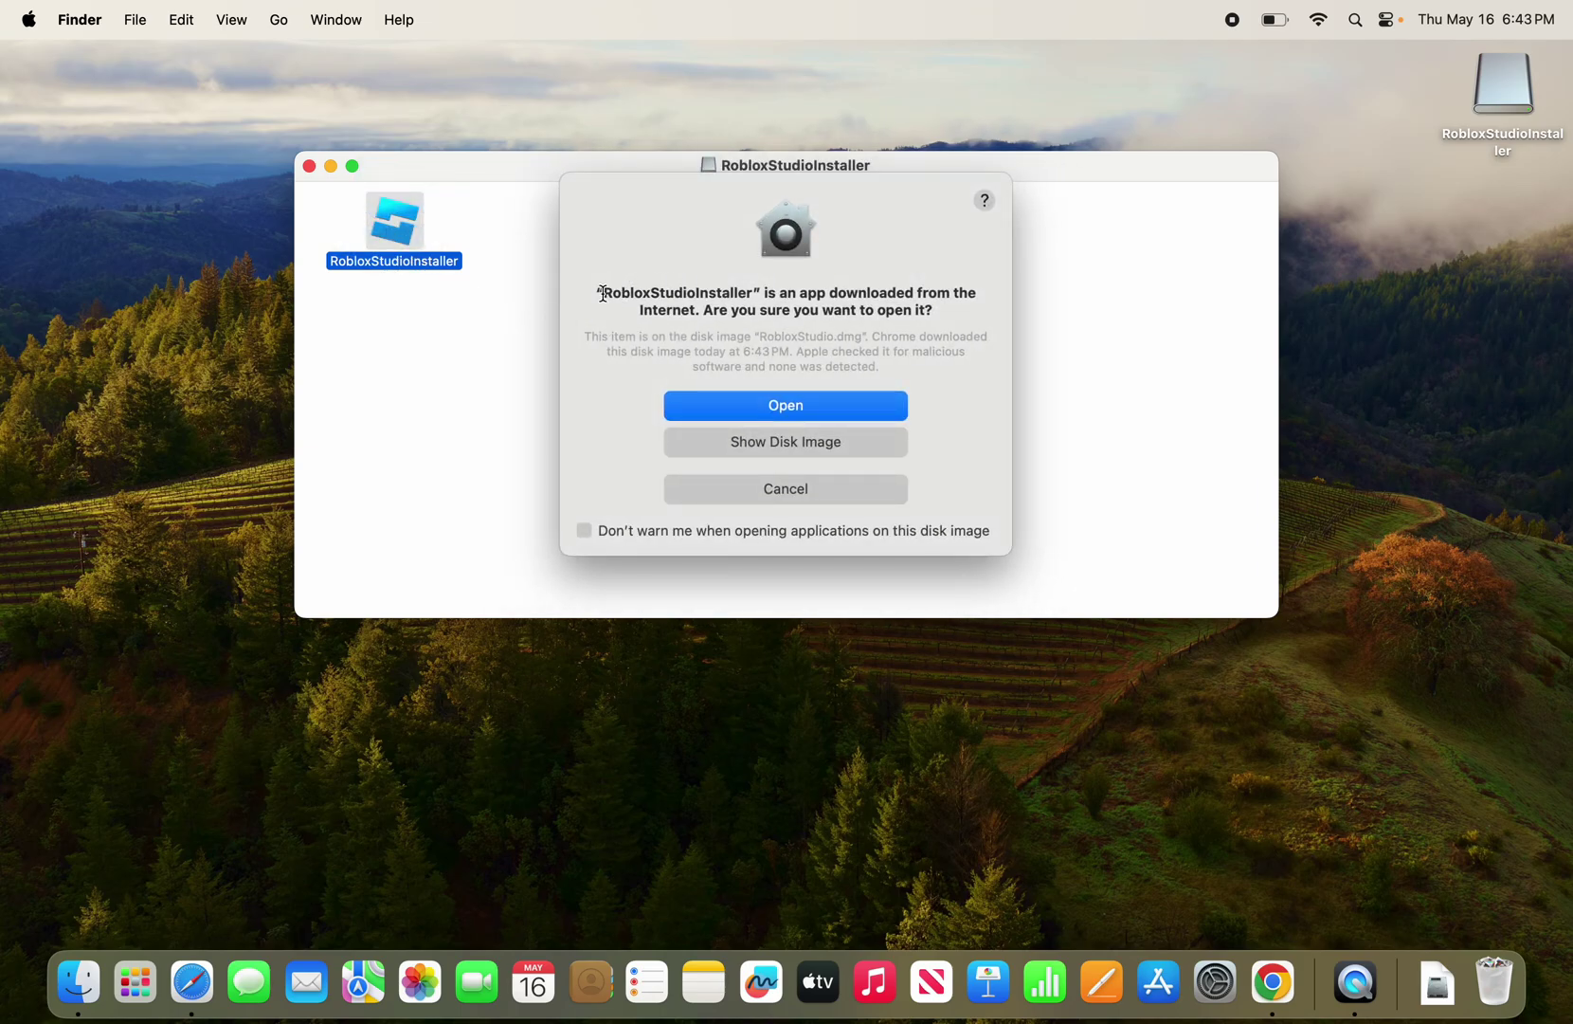
drag(601, 293, 931, 321)
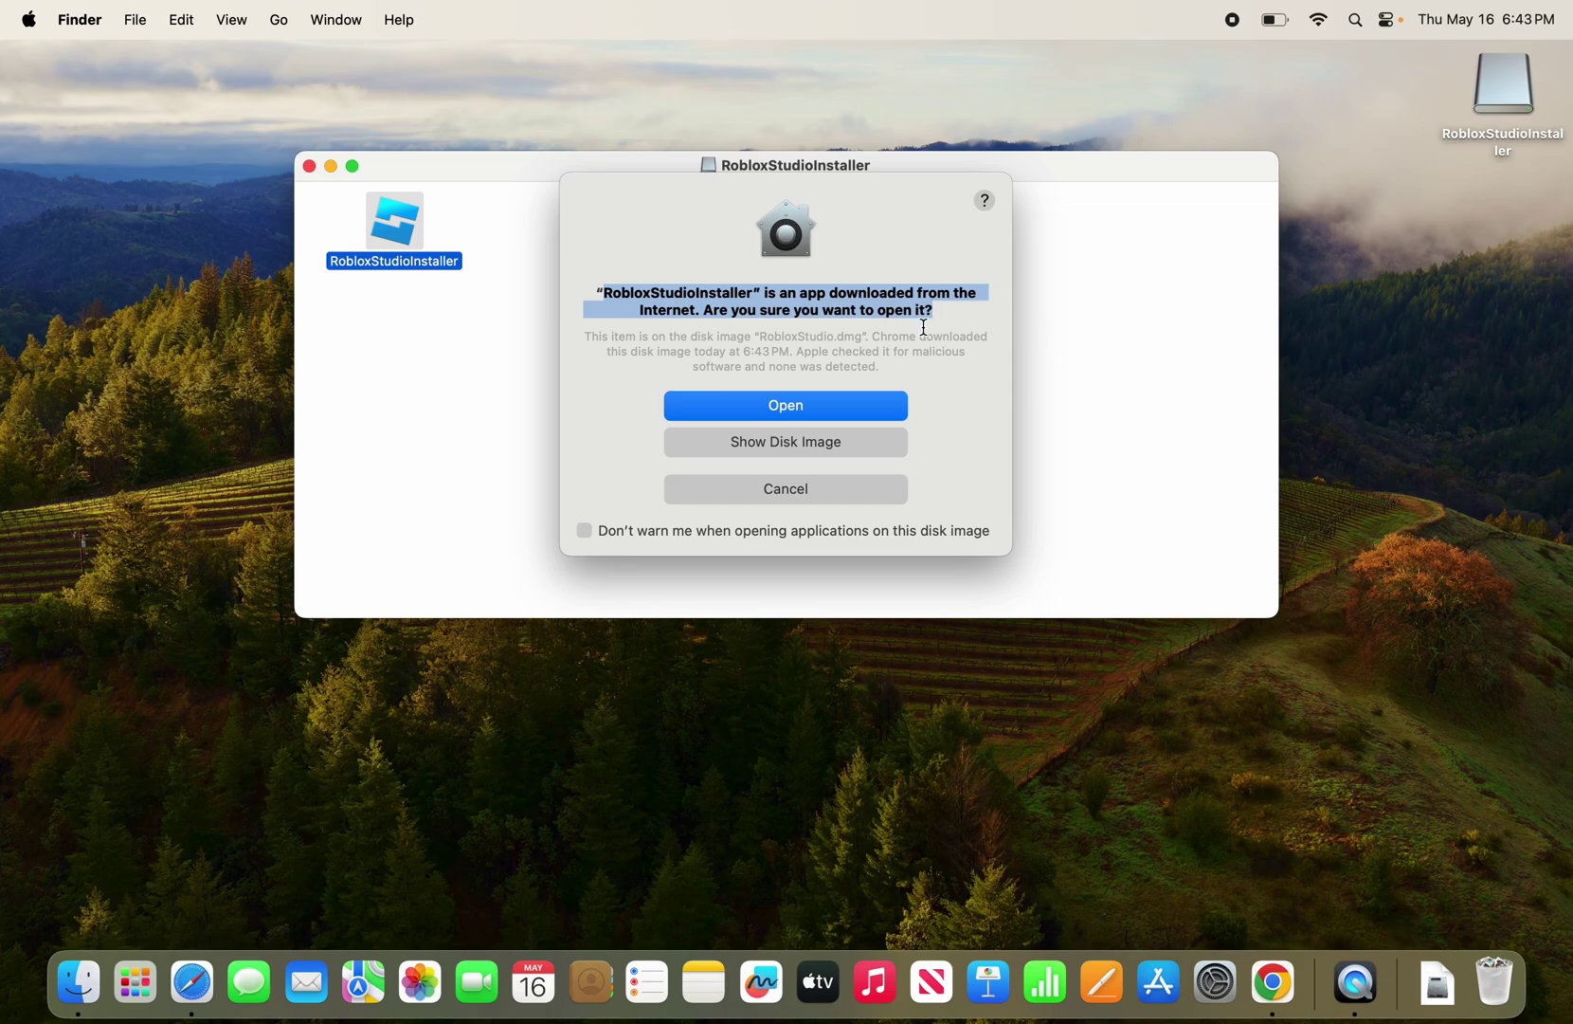
click(897, 338)
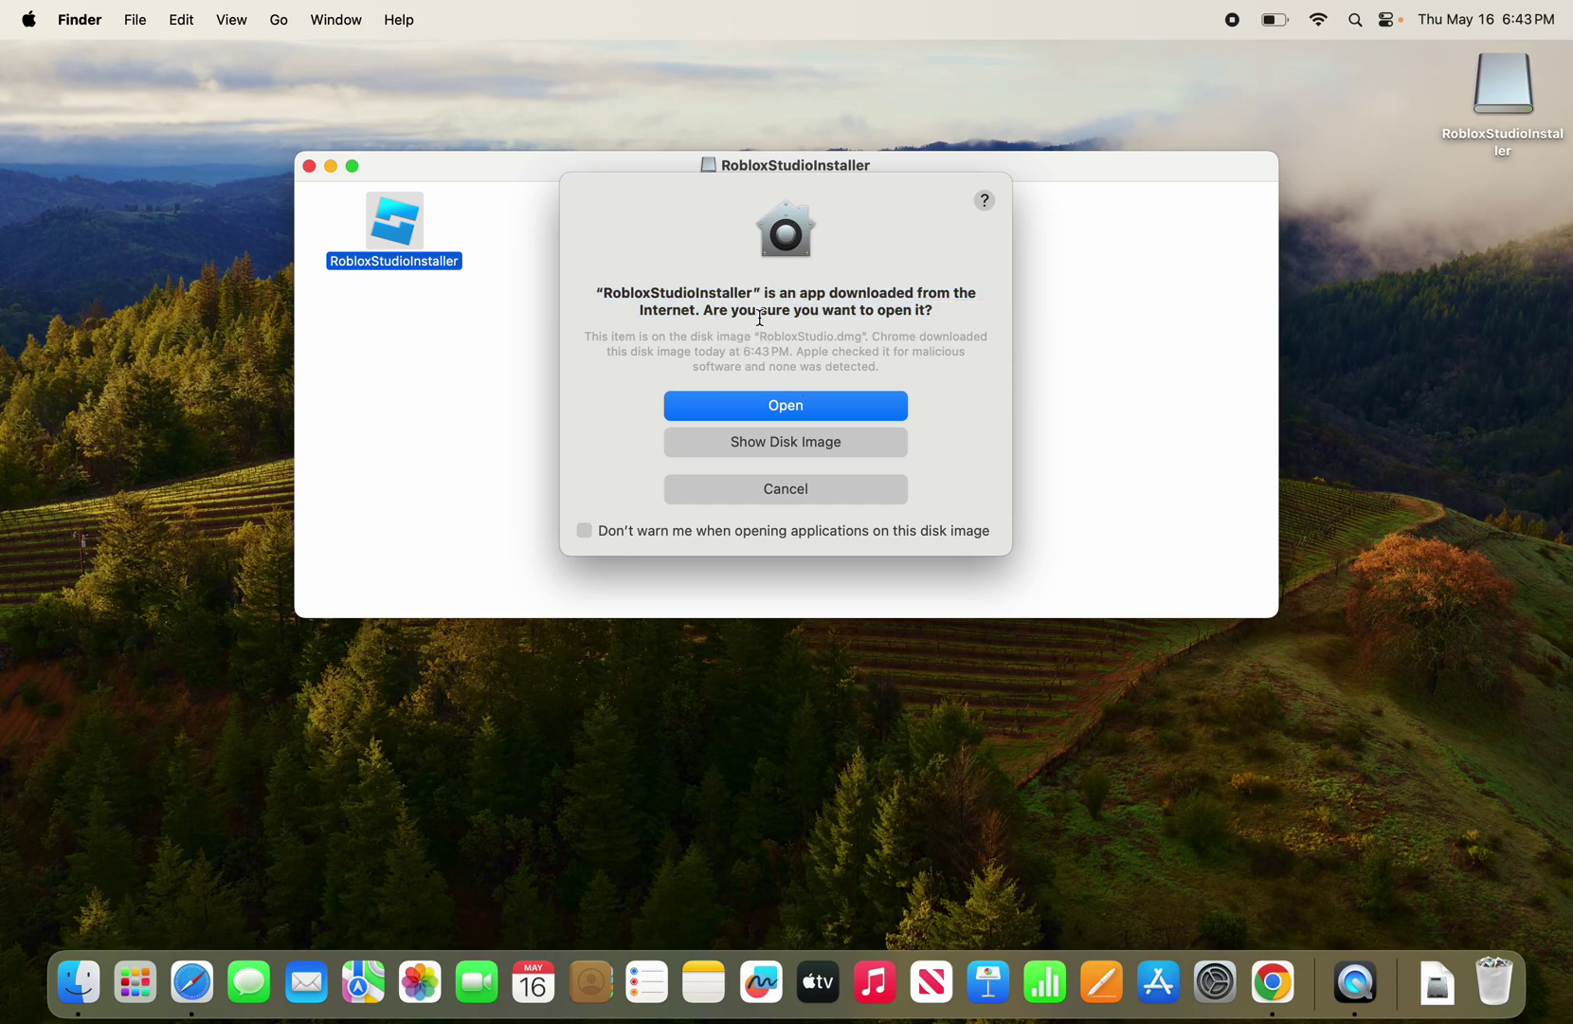
click(817, 409)
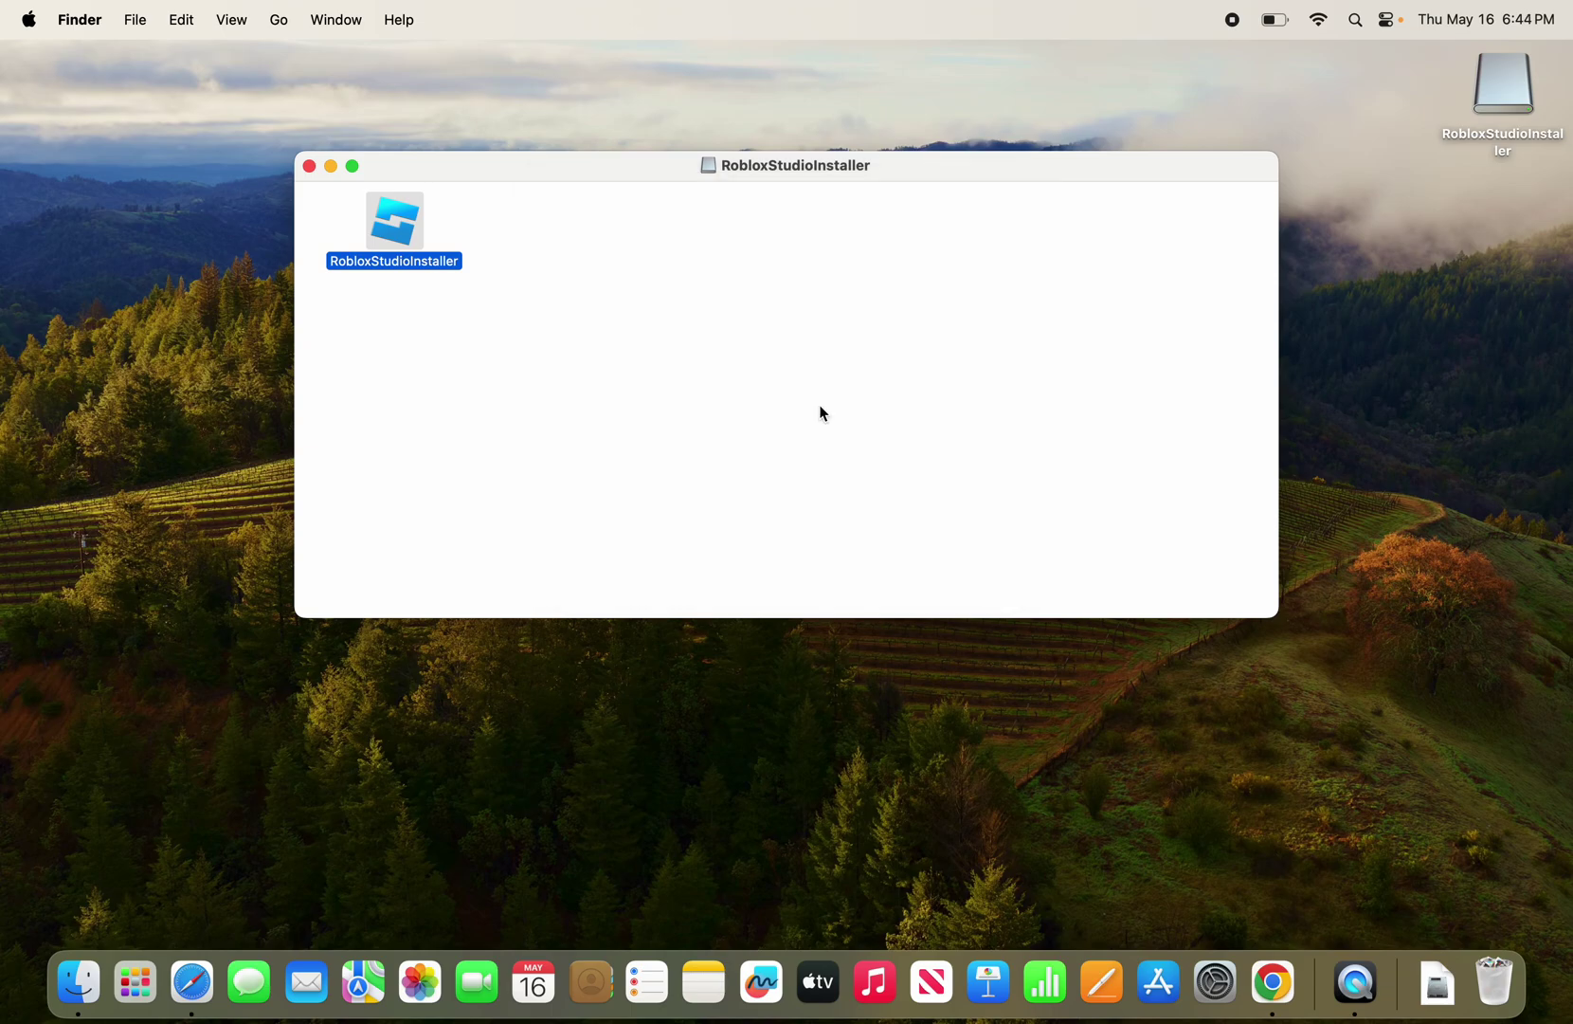
click(309, 165)
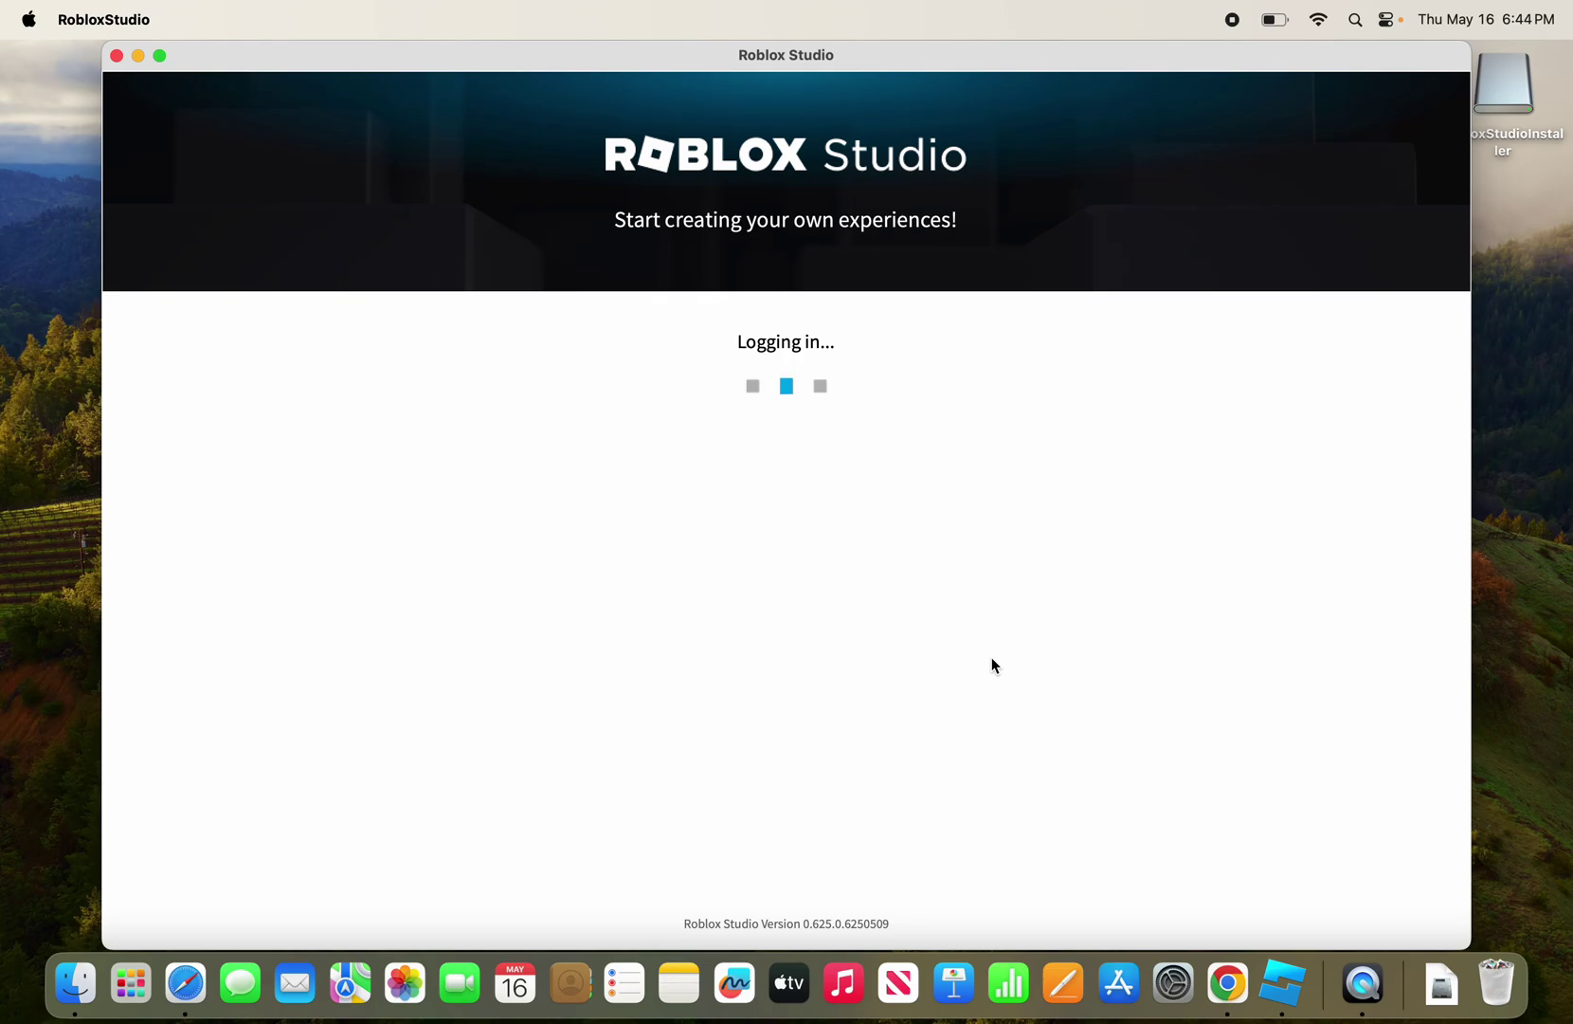
Step: Make the Studio login window full screen, then close it and quit Roblox Studio
click(161, 57)
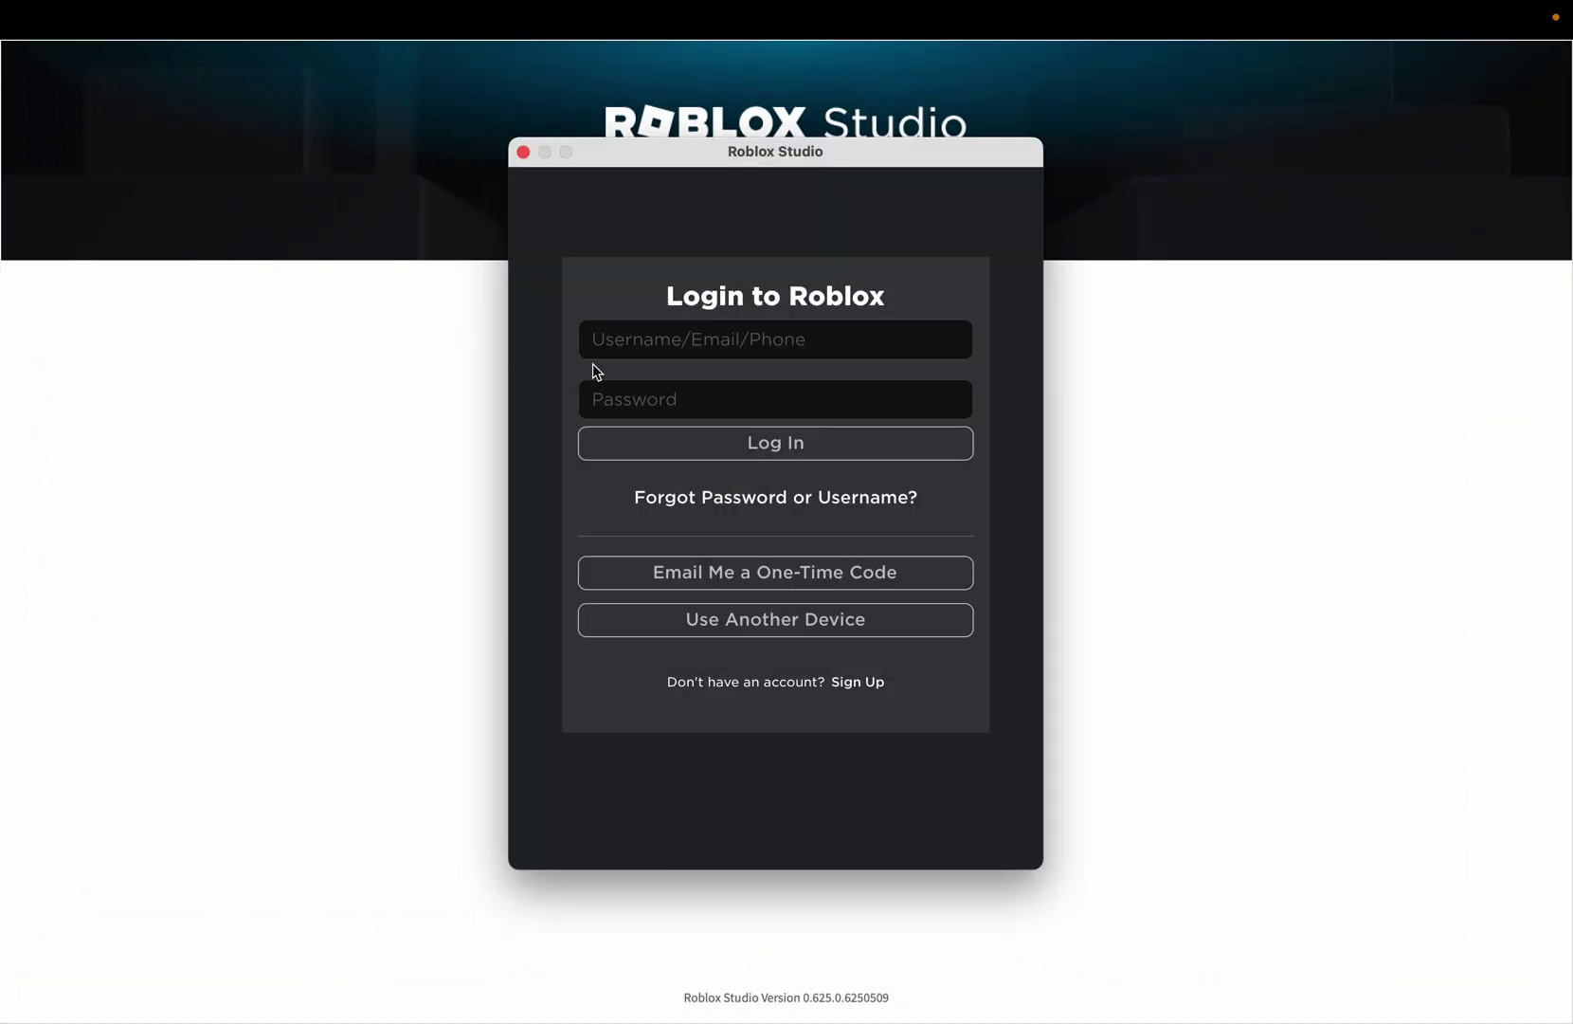
click(627, 338)
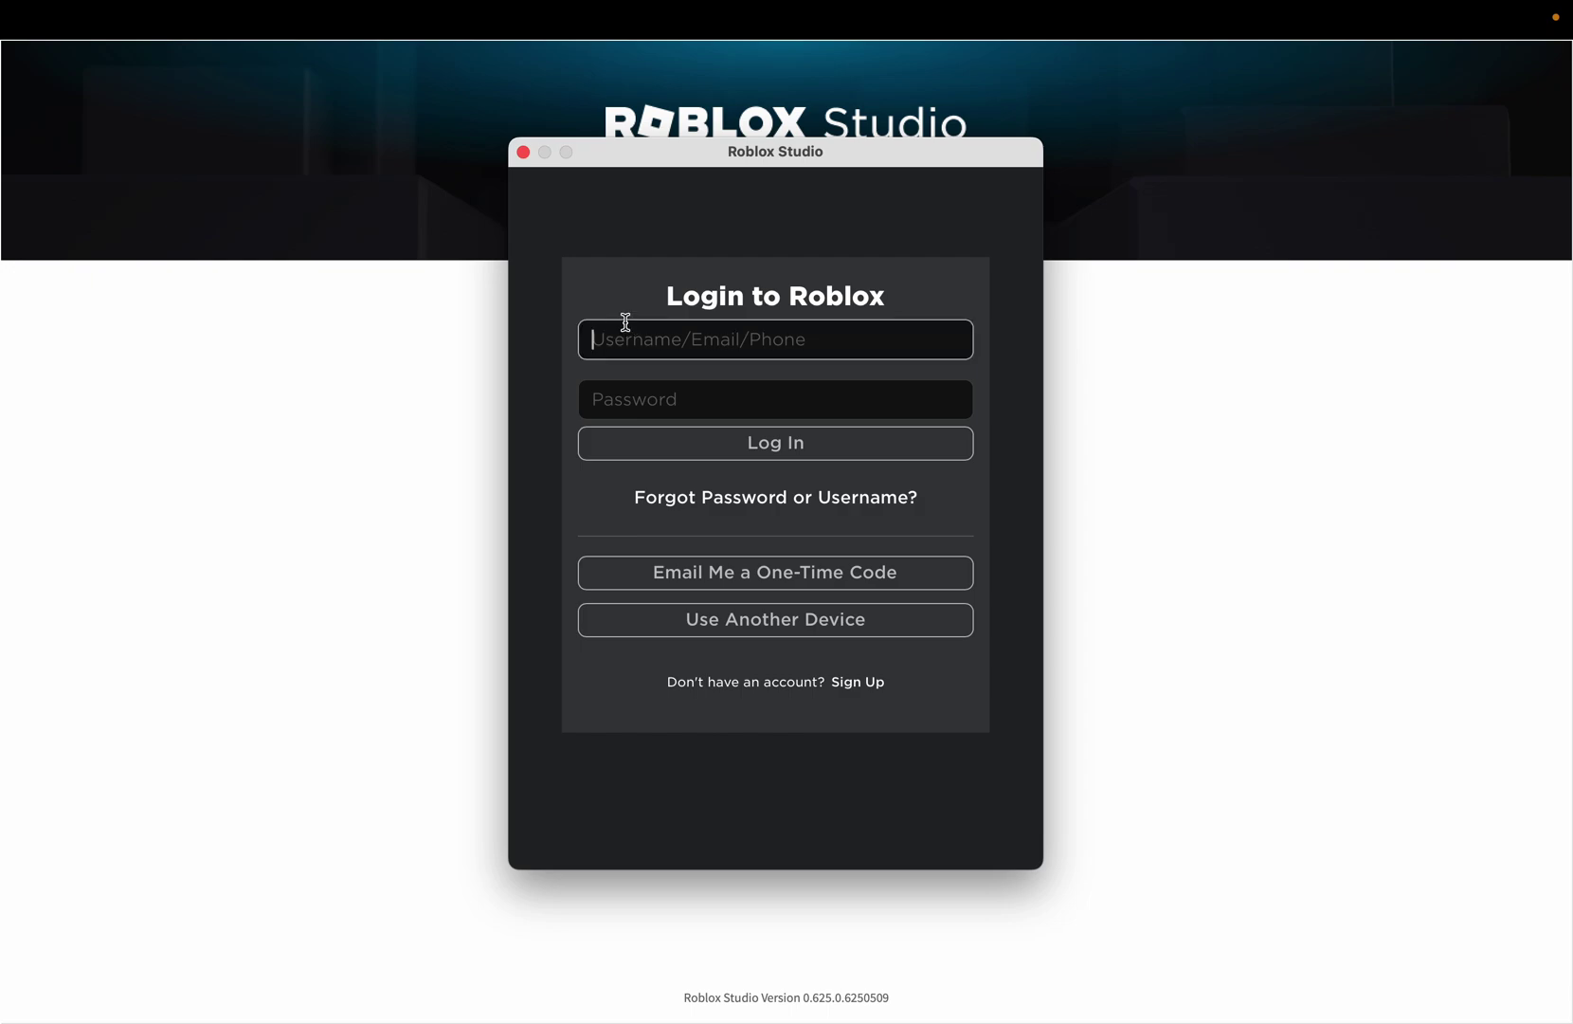
click(526, 152)
click(934, 635)
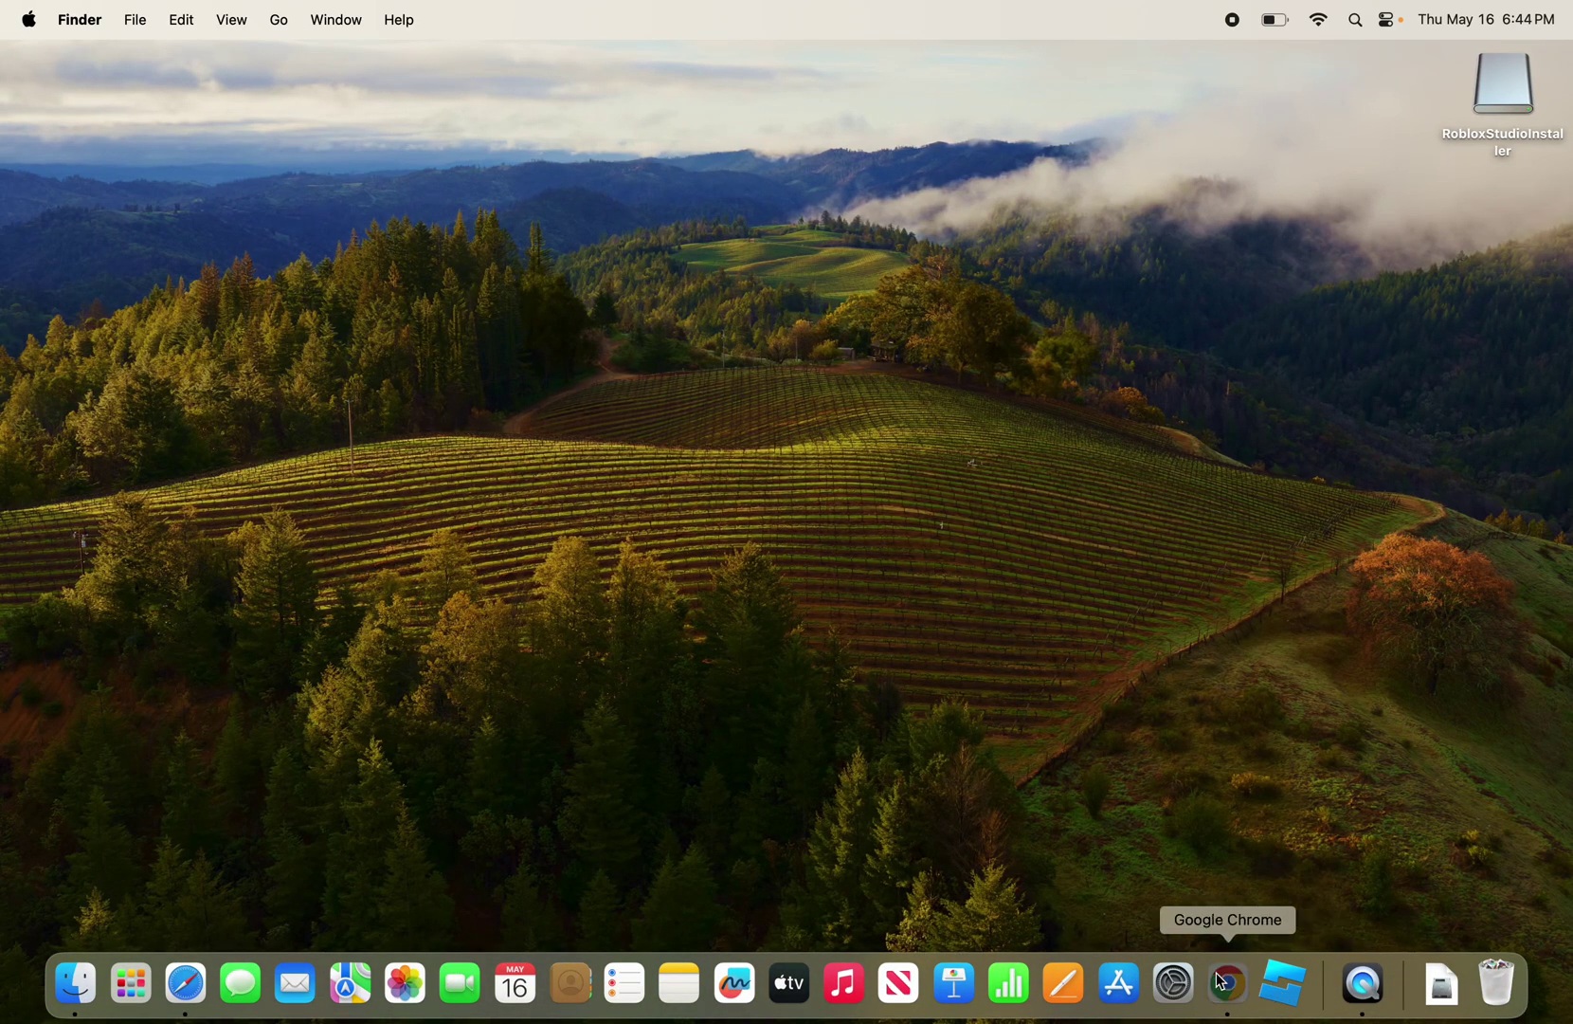
Step: Open Roblox Studio via Create Experience in Chrome and authorize it as the logged-in account
click(1226, 982)
click(461, 470)
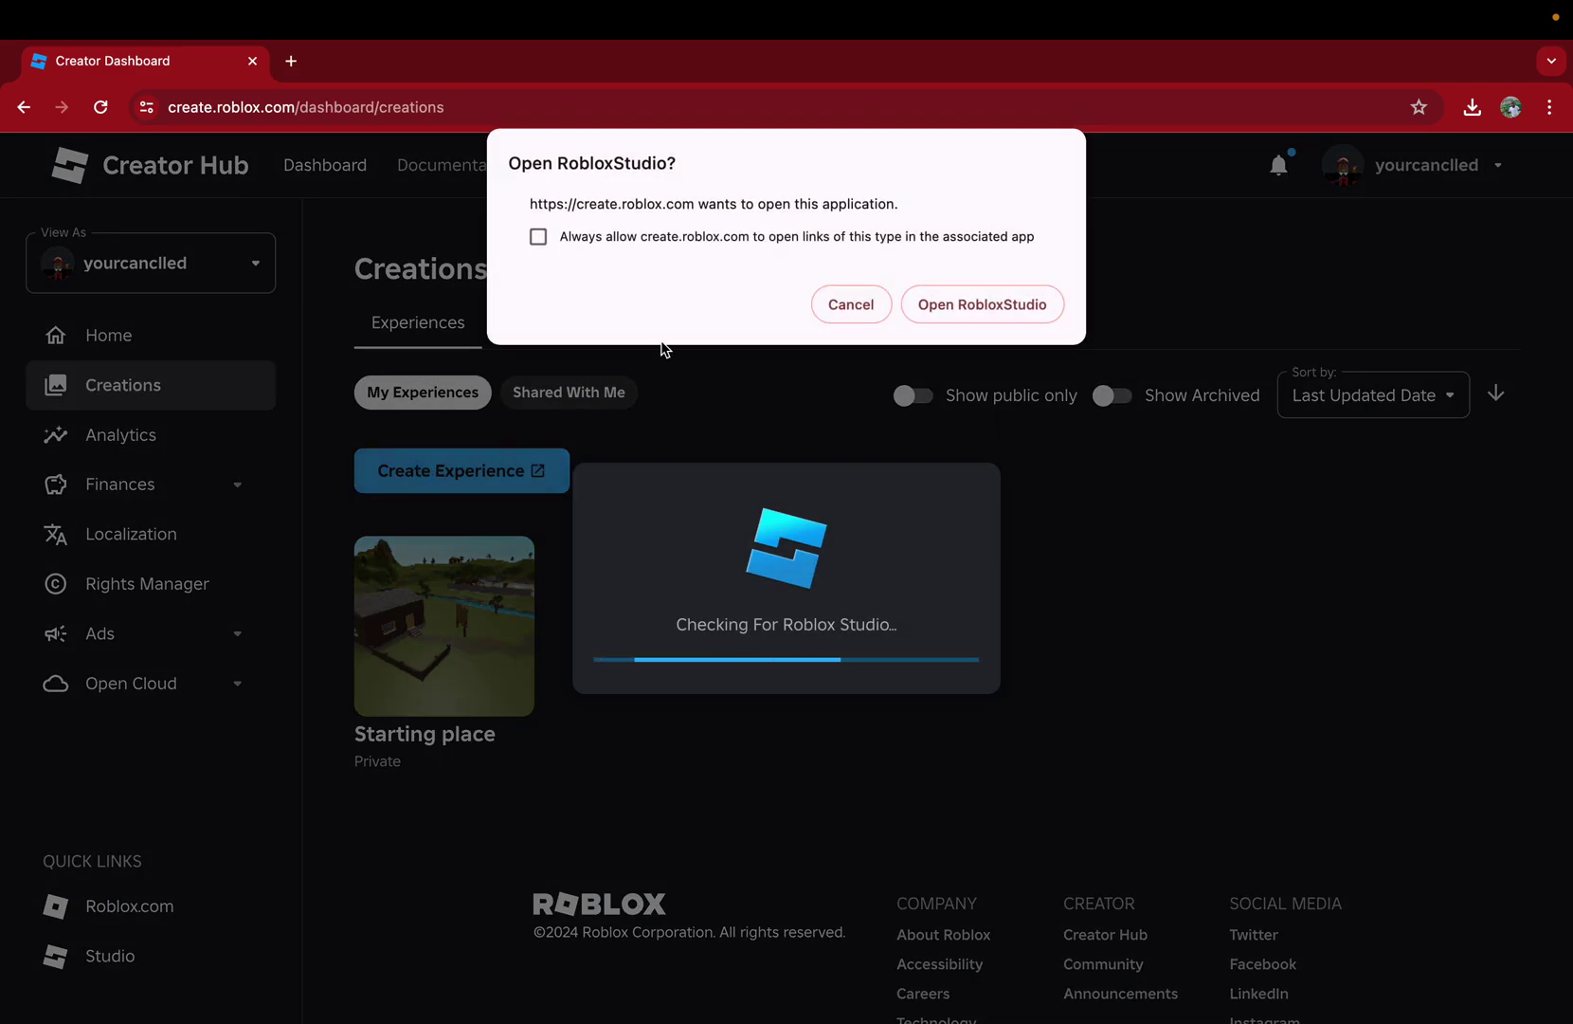
click(981, 295)
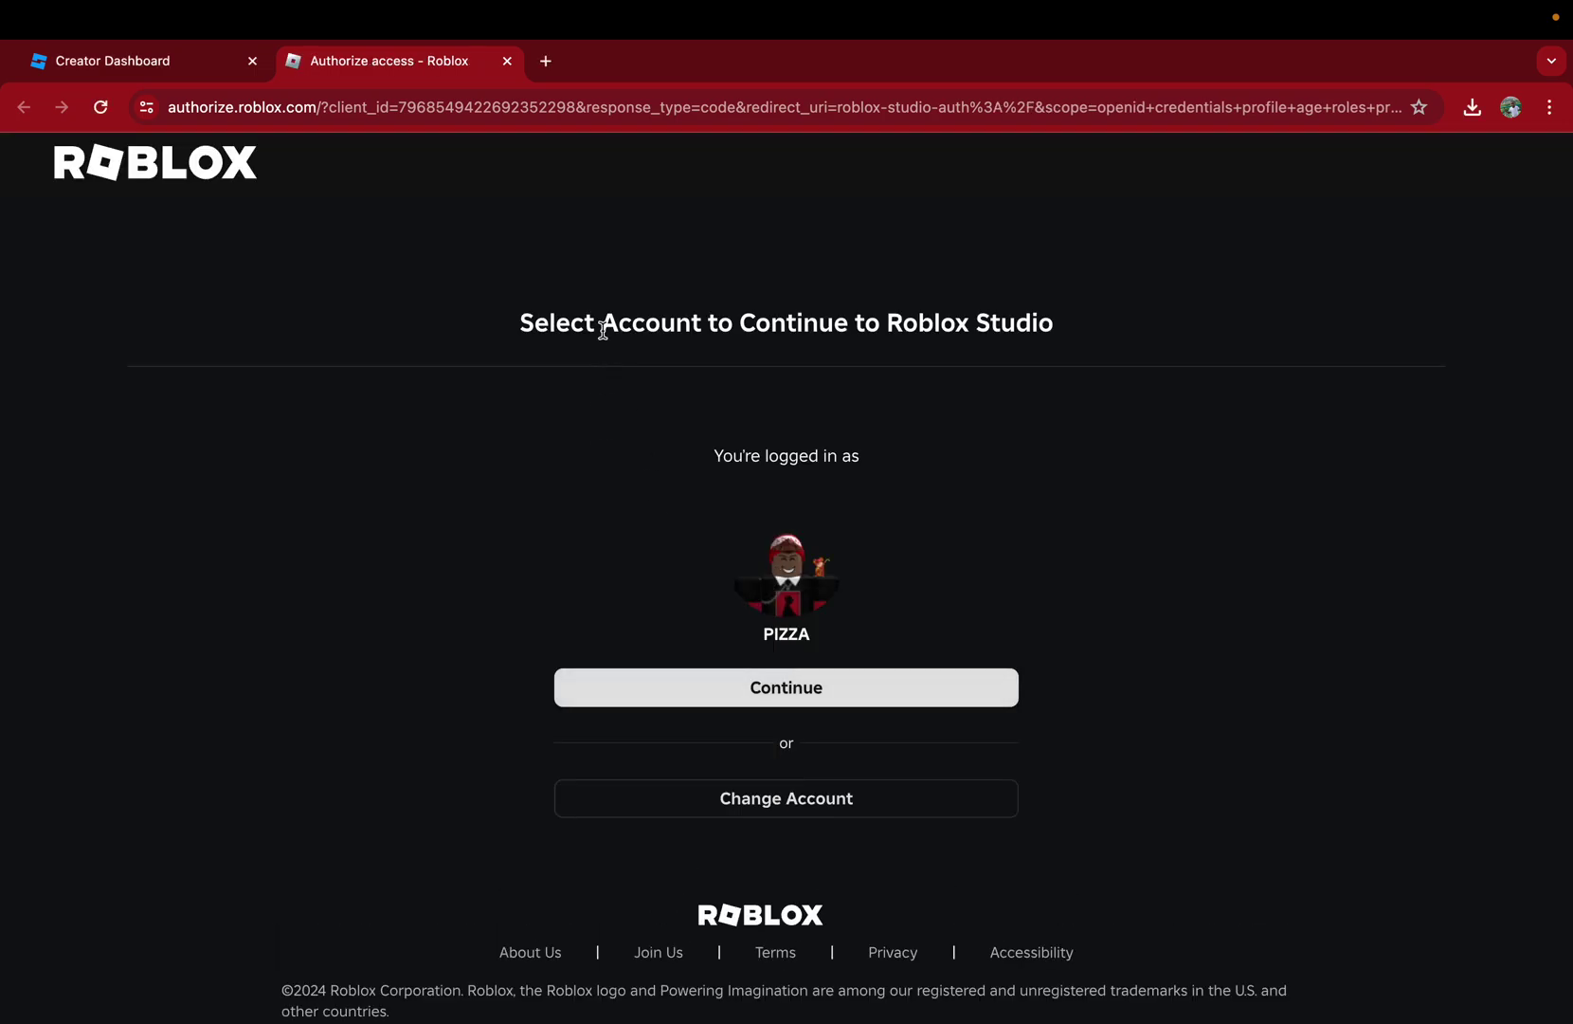
drag(536, 330, 1144, 379)
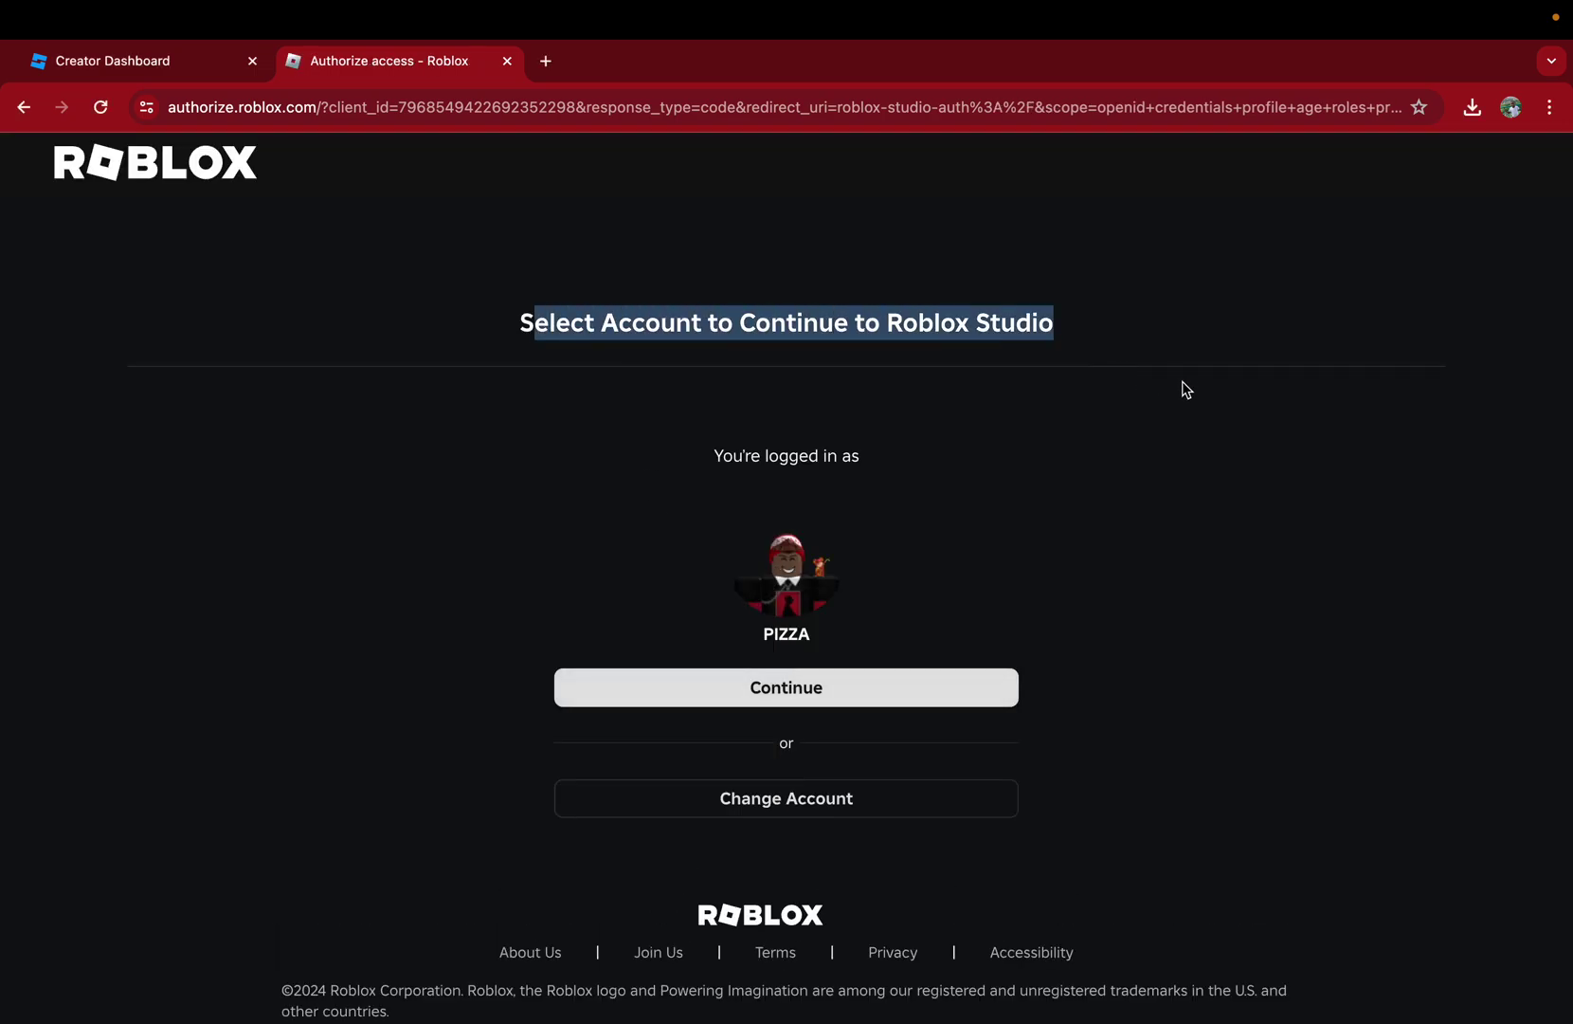
click(1188, 387)
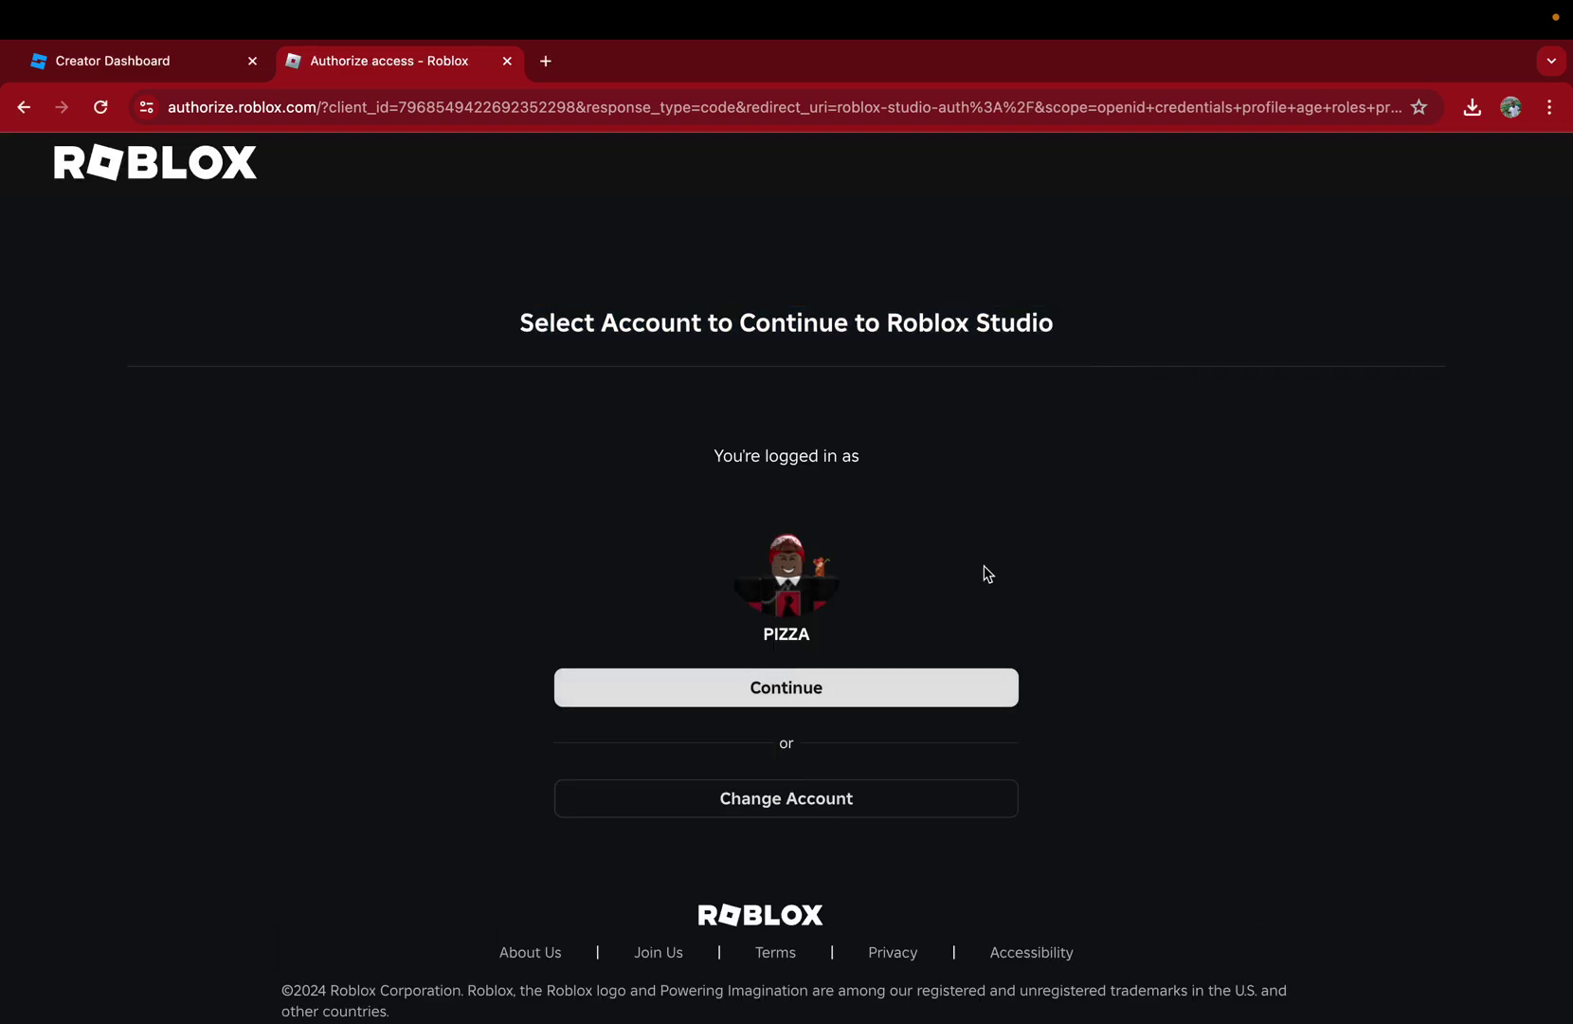
click(873, 686)
click(990, 305)
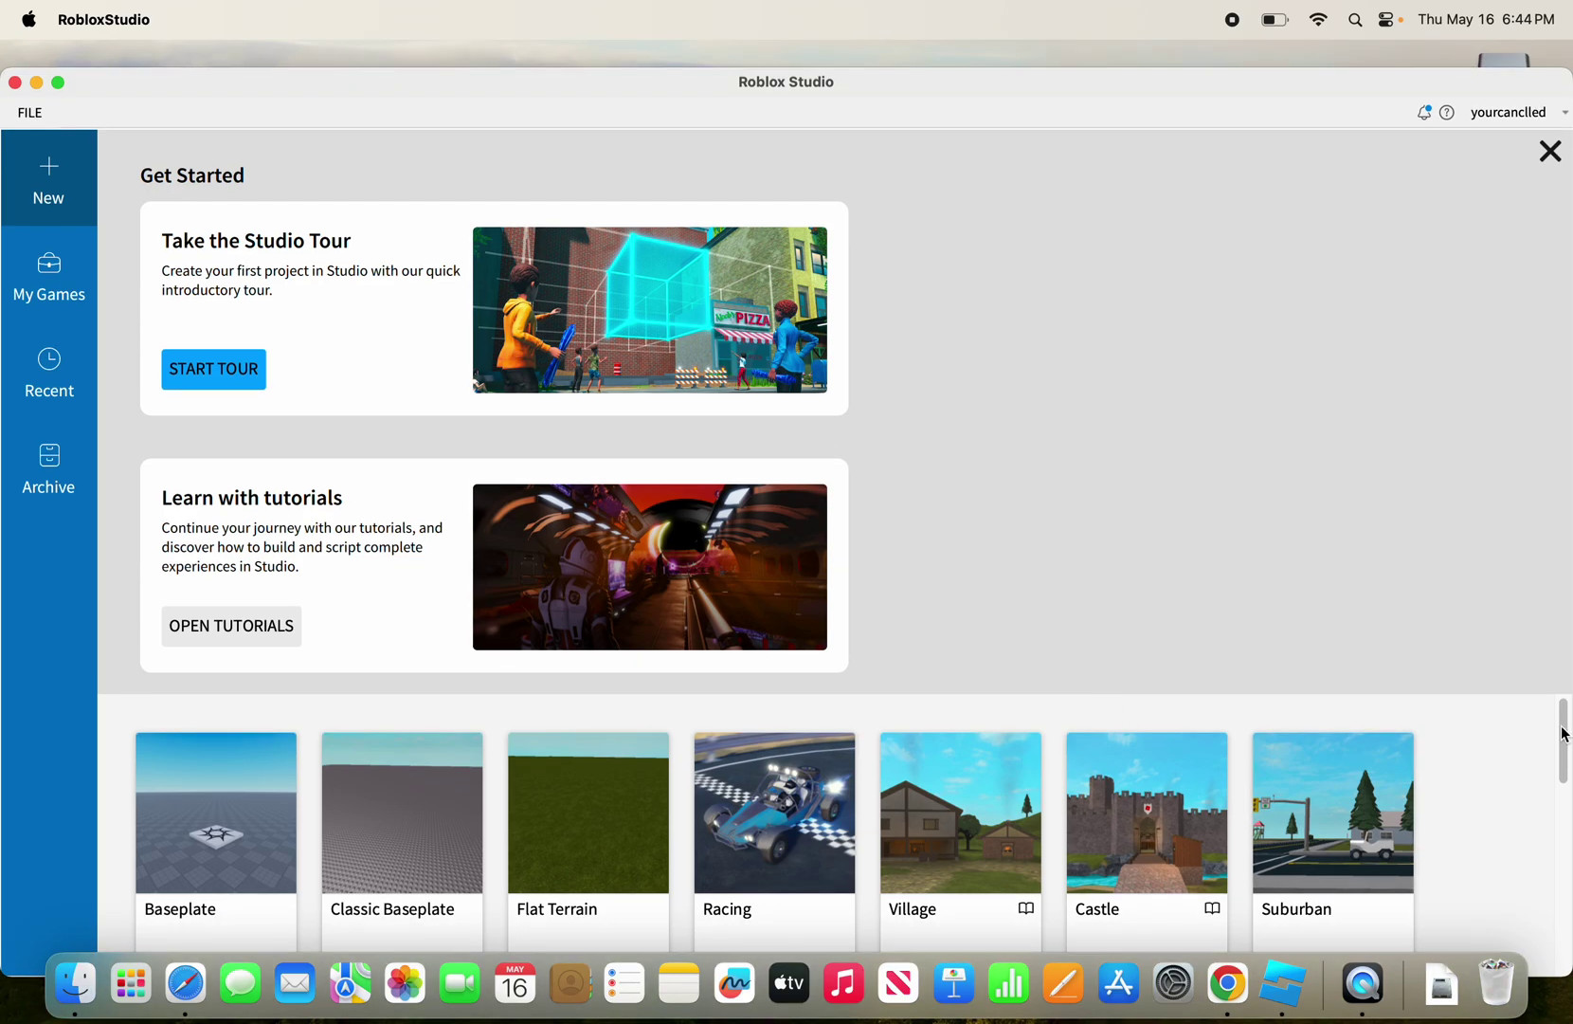
mouse_move(1564, 734)
mouse_down()
mouse_move(1564, 972)
mouse_move(1564, 733)
mouse_up()
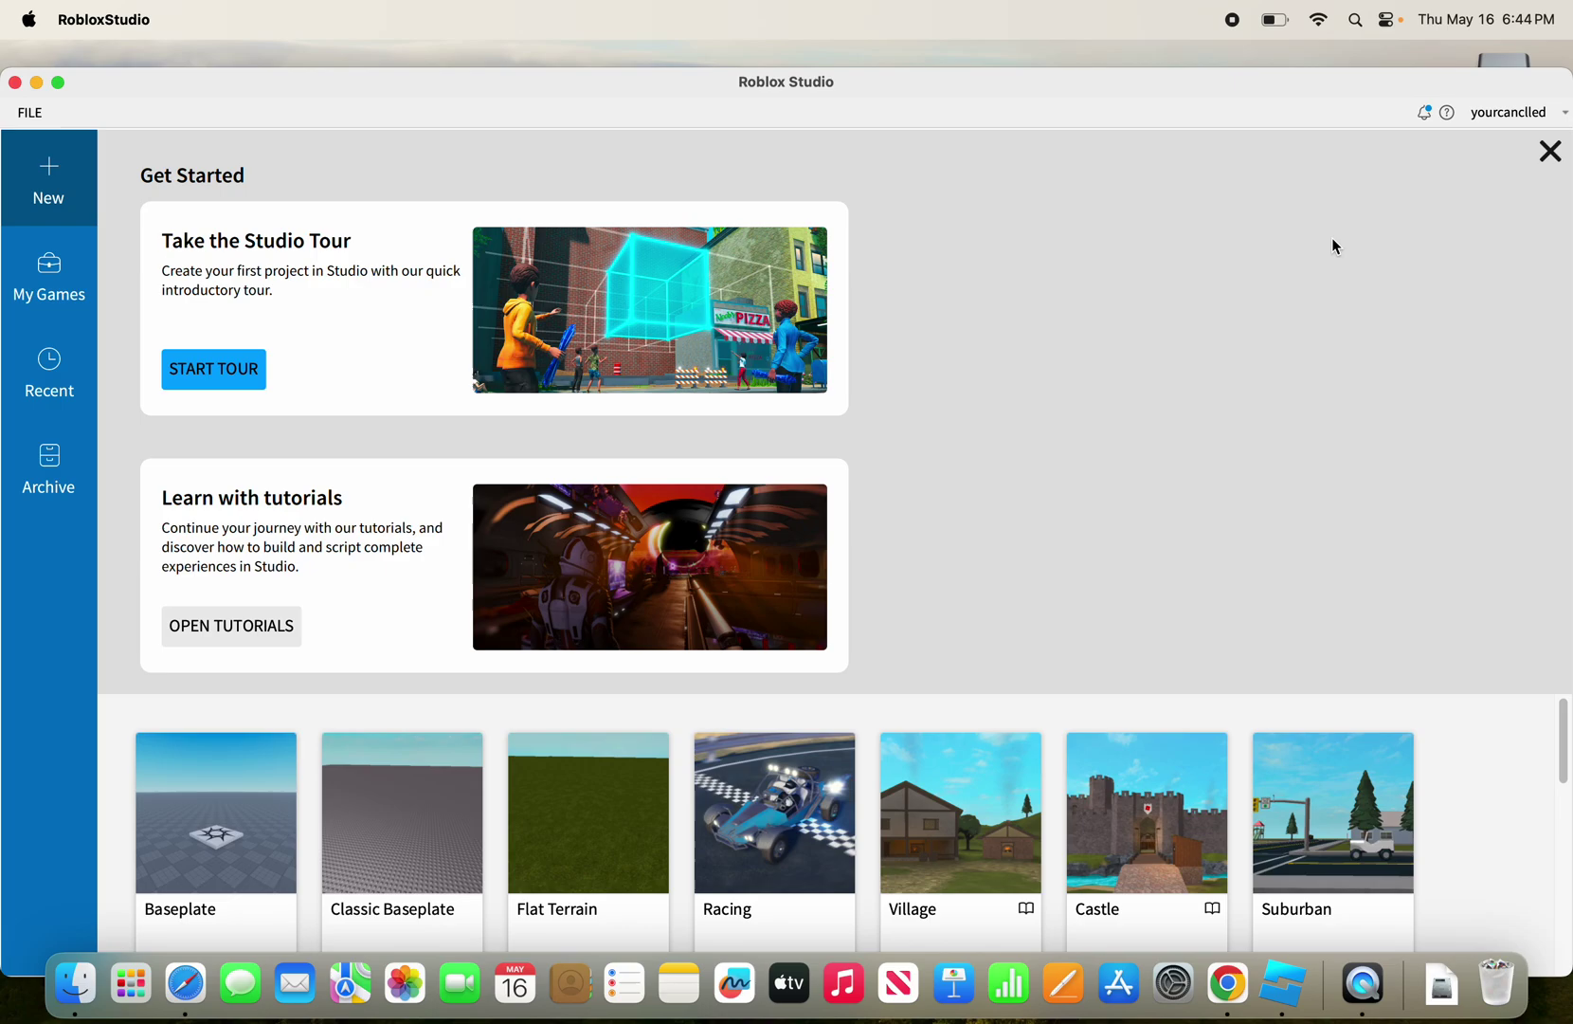
click(49, 274)
click(49, 371)
click(51, 445)
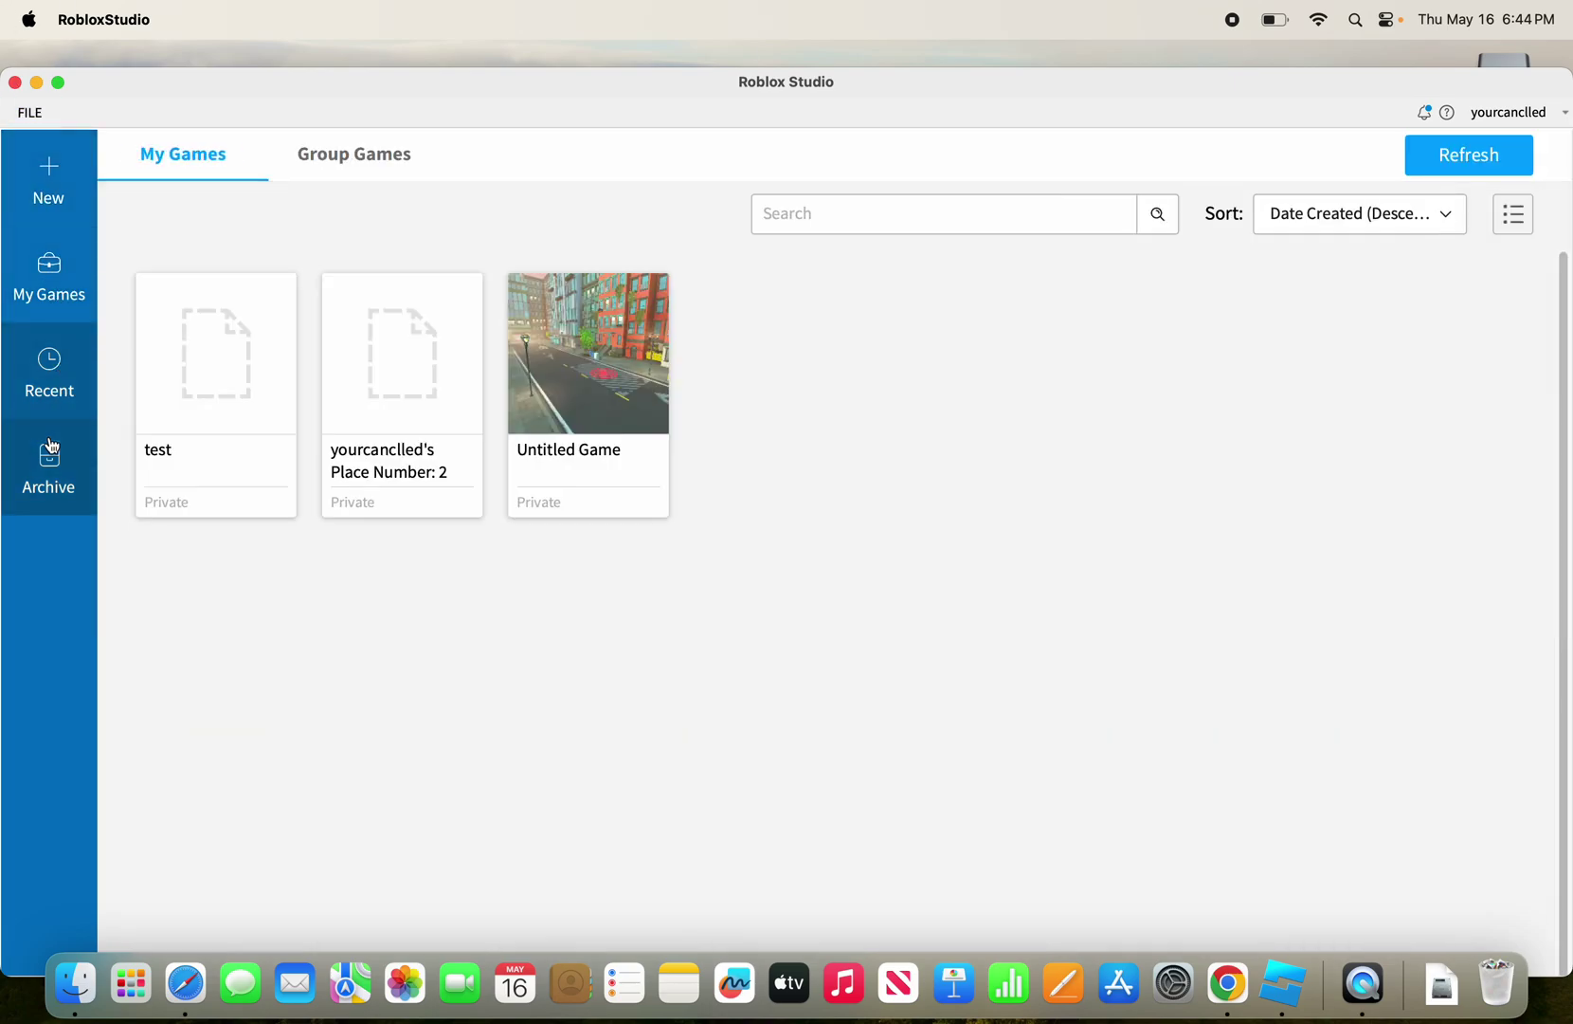
click(51, 376)
click(59, 289)
click(48, 178)
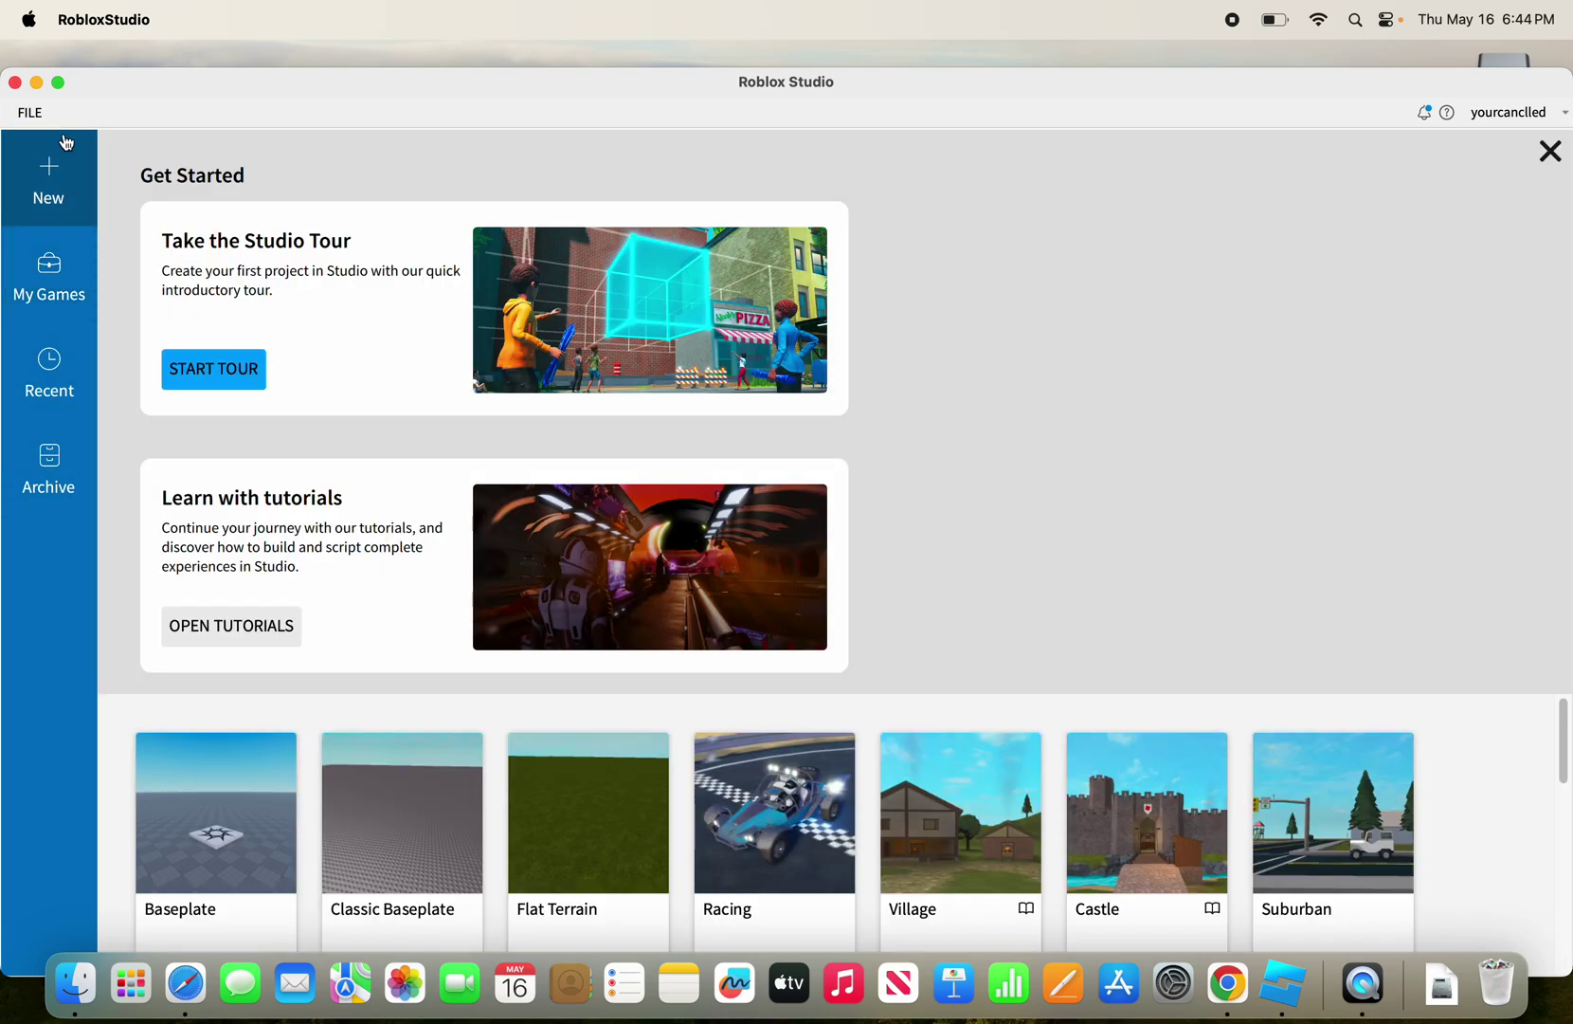
click(57, 81)
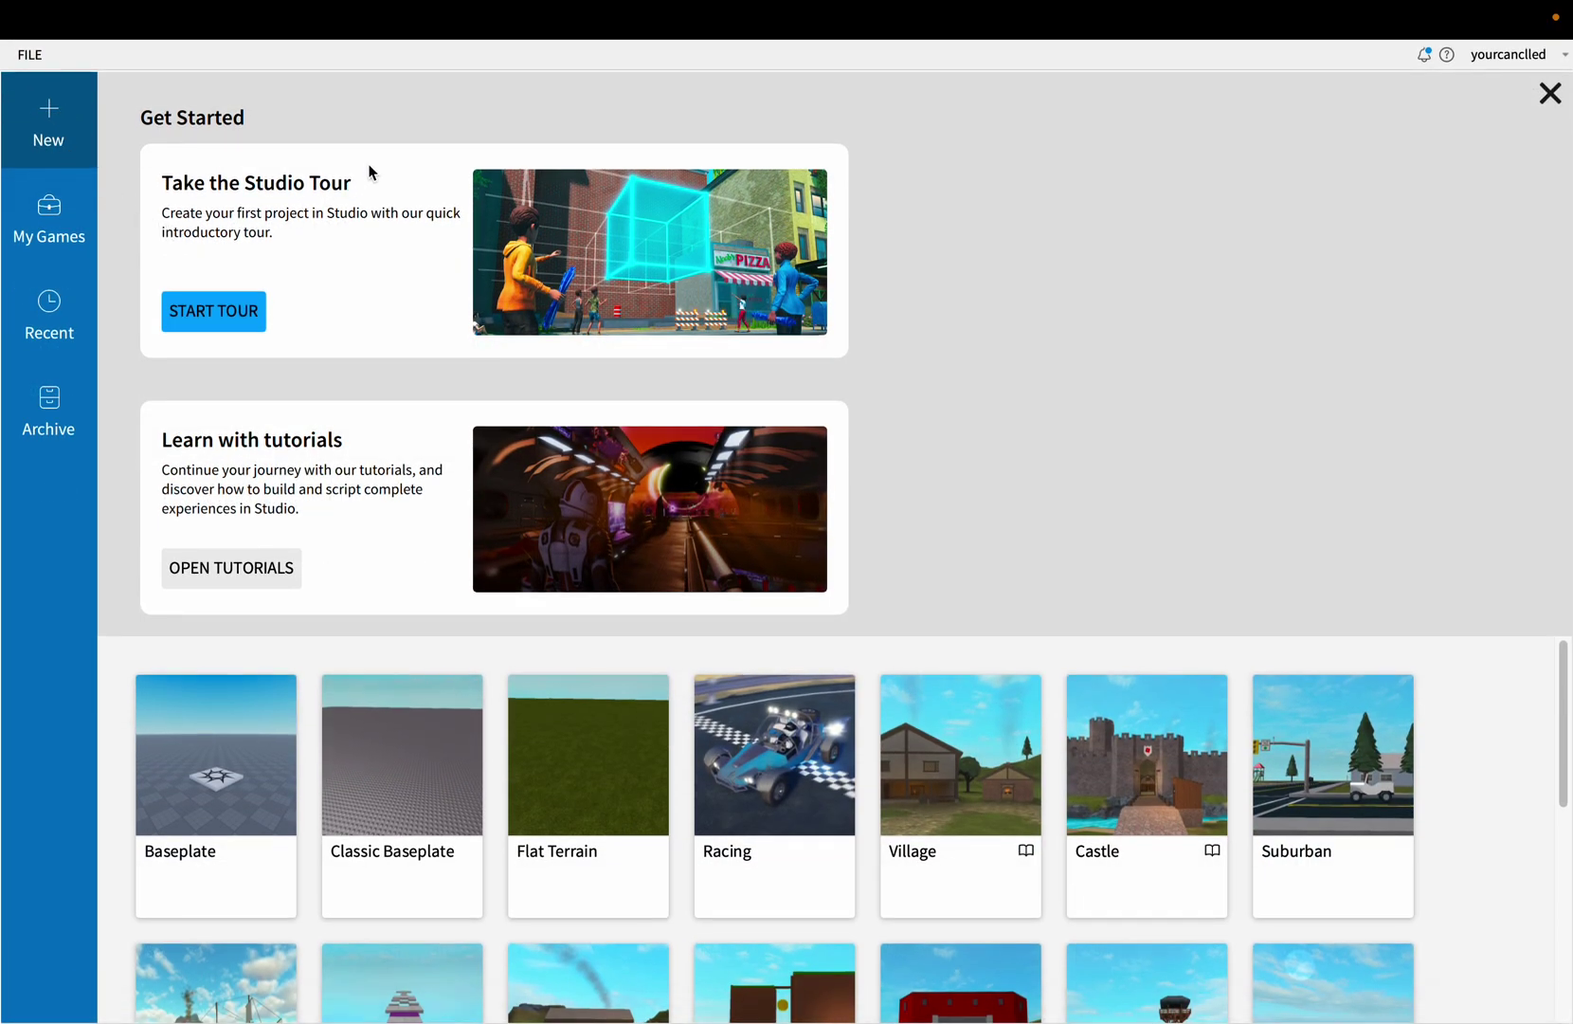
click(57, 54)
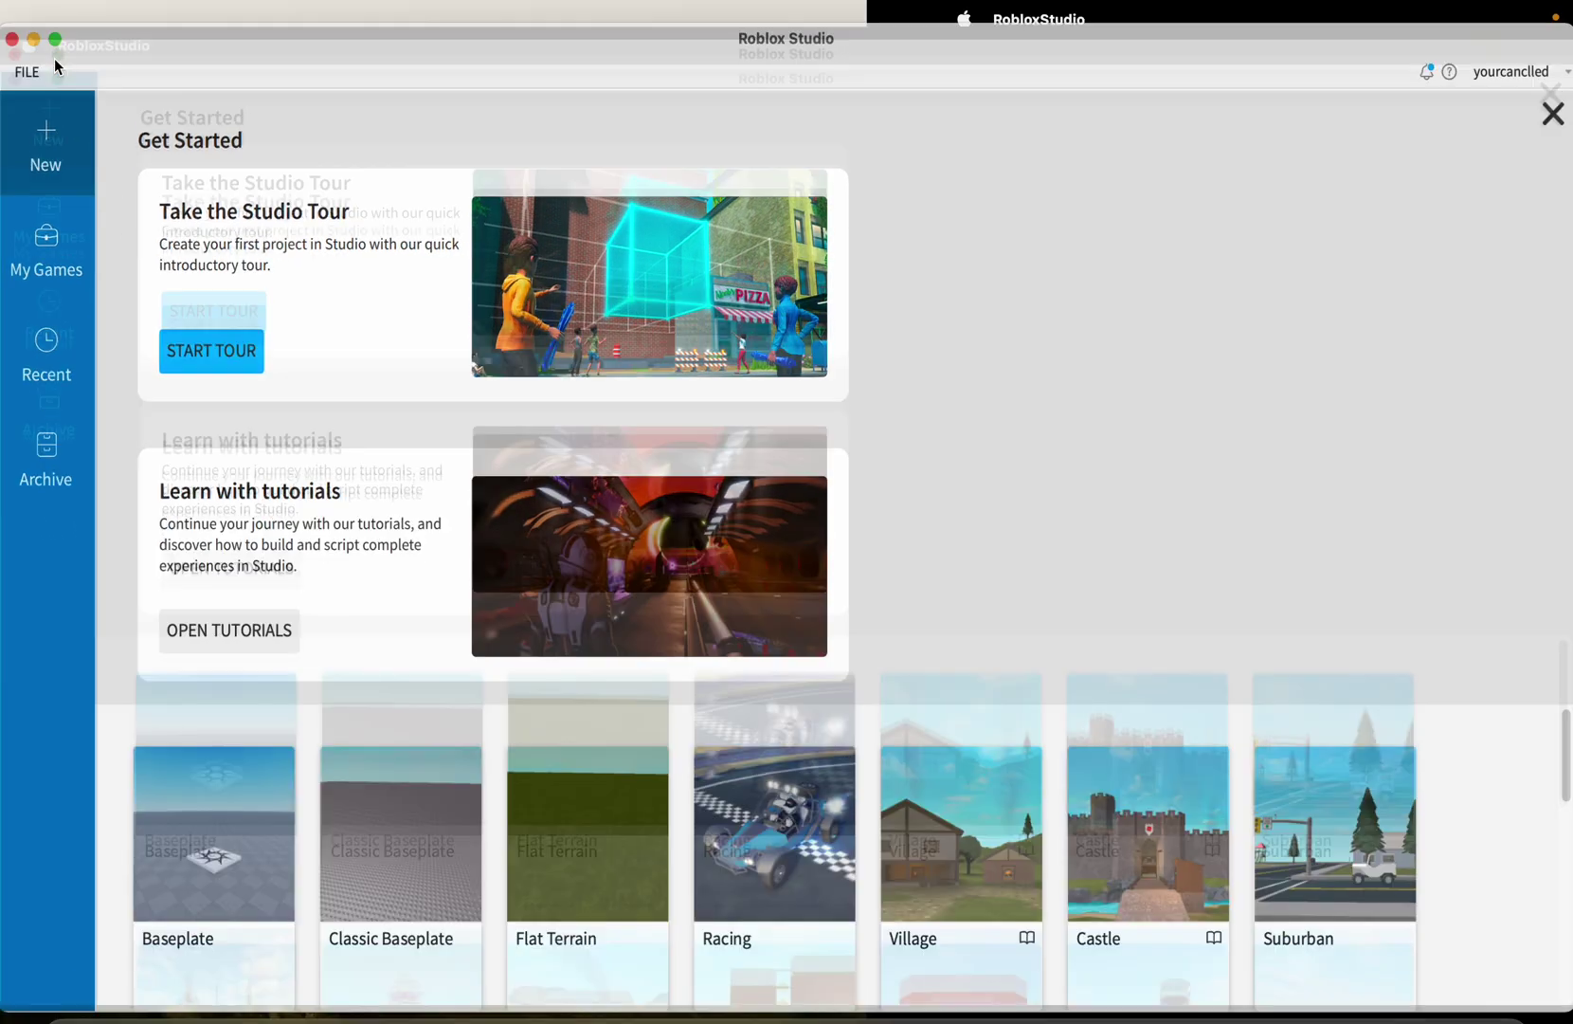